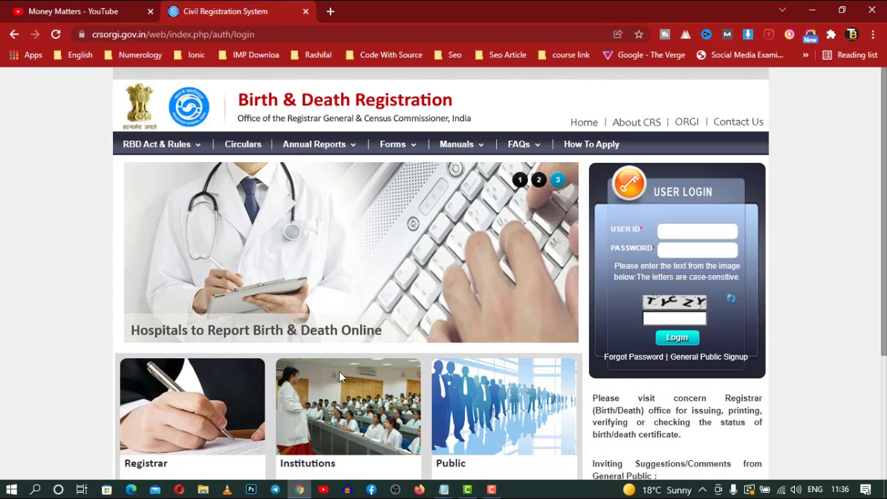
- Open the General Public Signup form and go through its user name, e-mail and mobile number fields
click(722, 361)
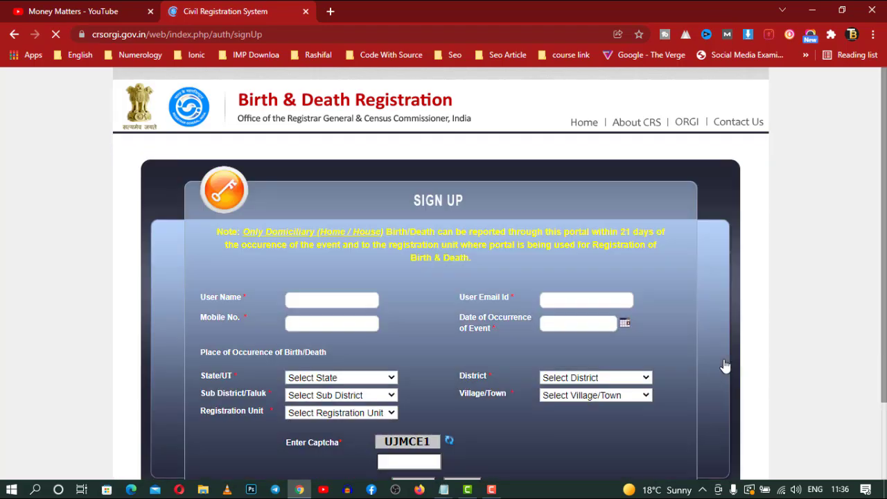
scroll(722, 365, down, 2)
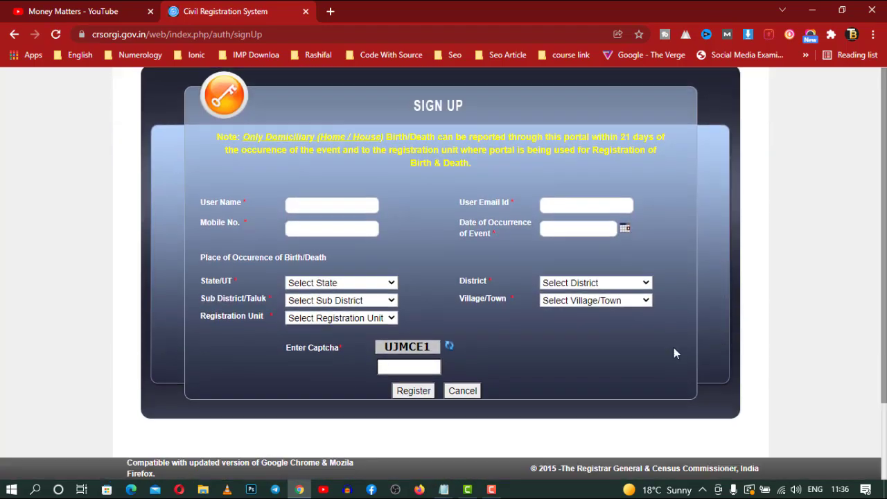
click(313, 205)
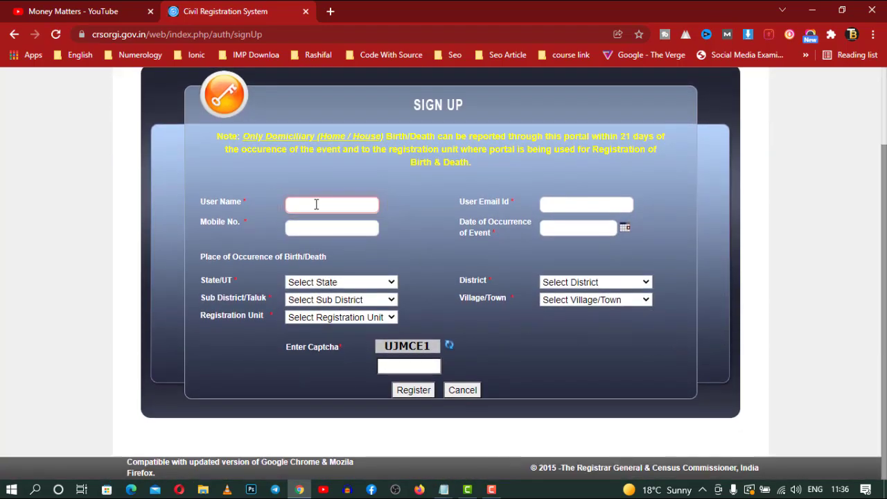
click(591, 208)
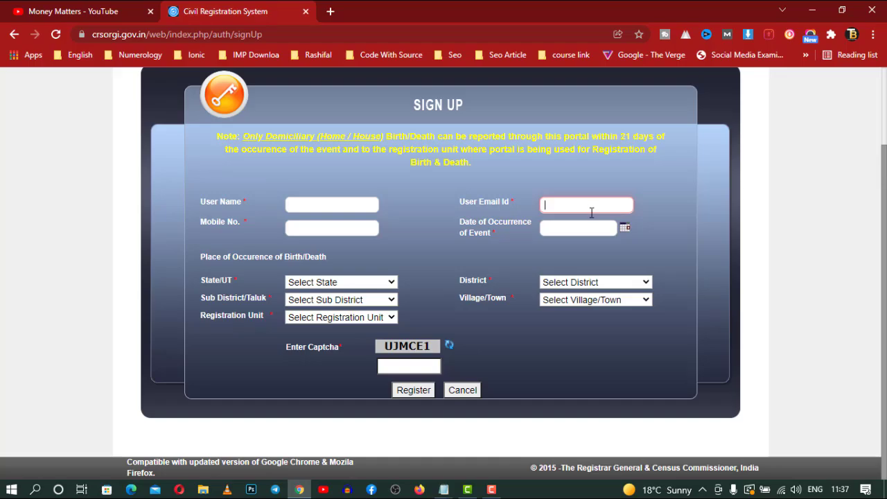
click(363, 232)
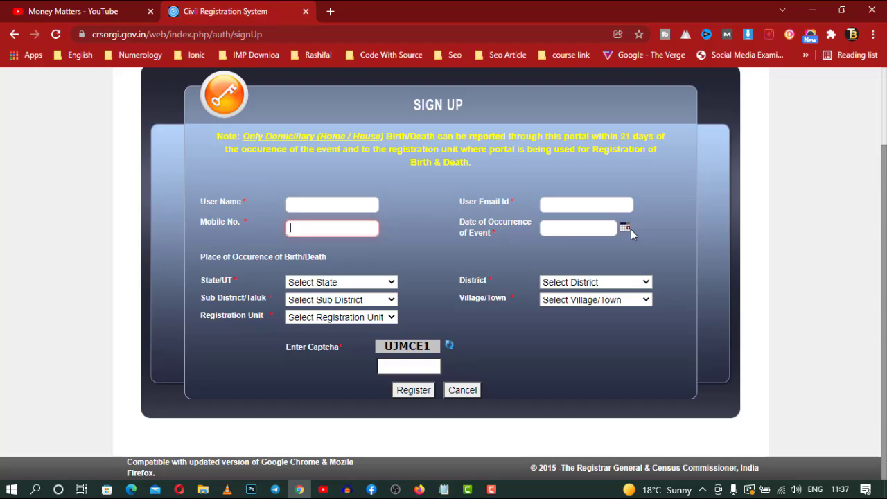
- Set the state of the birth/death occurrence to Uttar Pradesh in the sign-up form
click(391, 284)
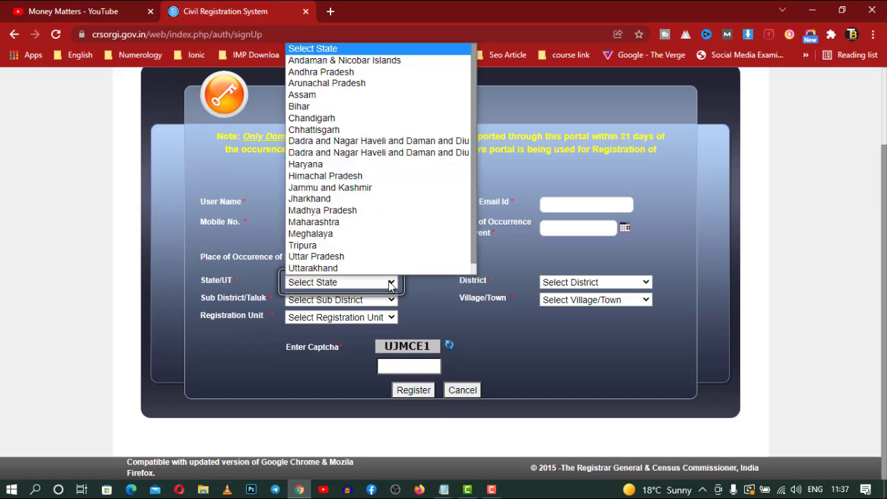
scroll(400, 168, down, 1)
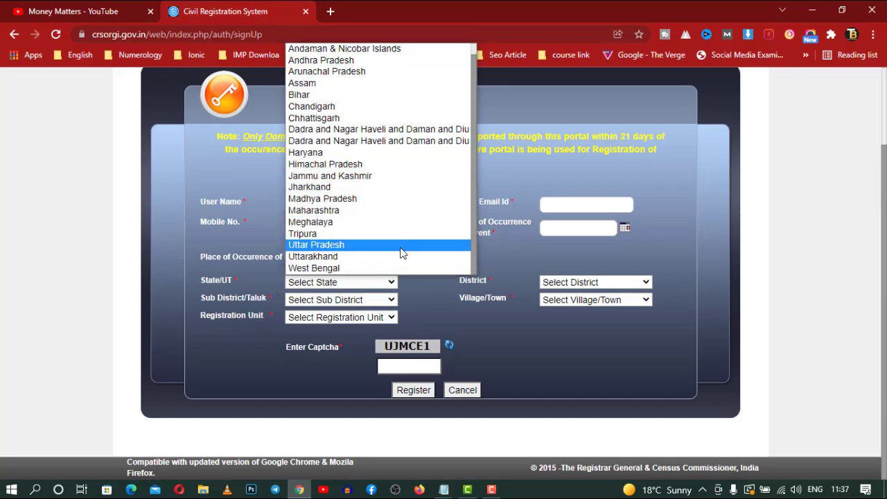
click(596, 285)
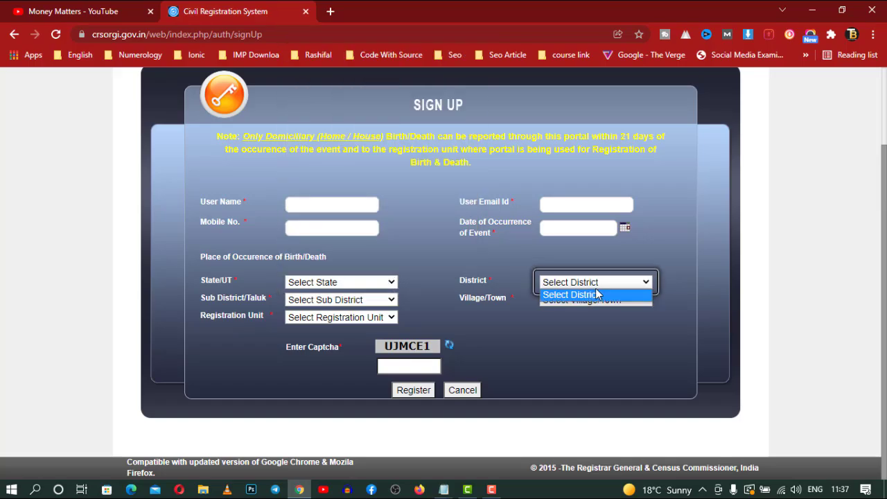
click(371, 279)
scroll(370, 269, down, 1)
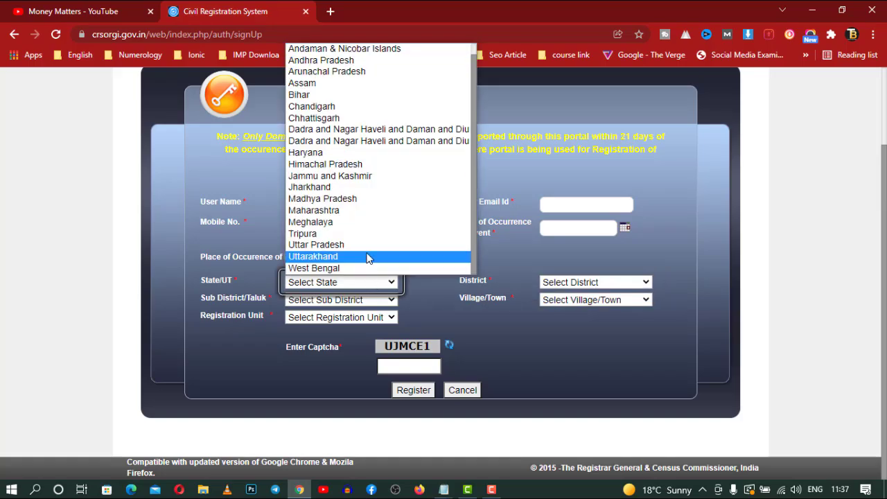
click(366, 244)
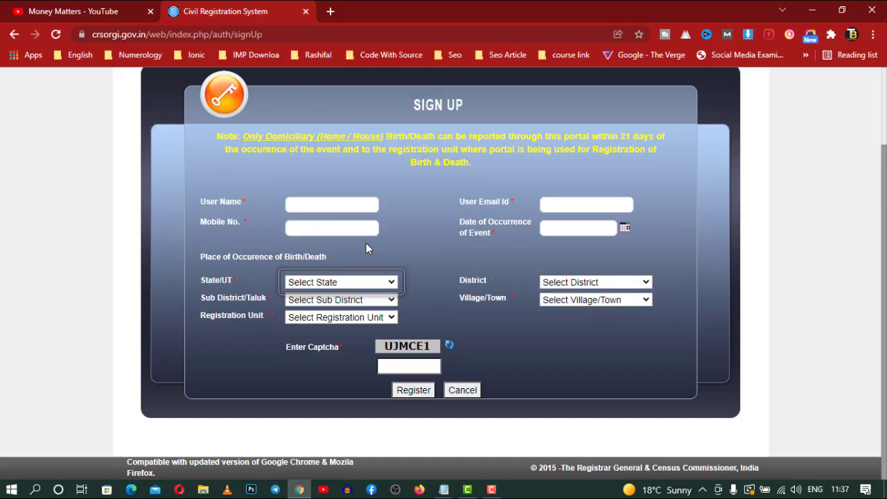
- Set both the district and the sub-district of the place of occurrence to Moradabad
click(627, 282)
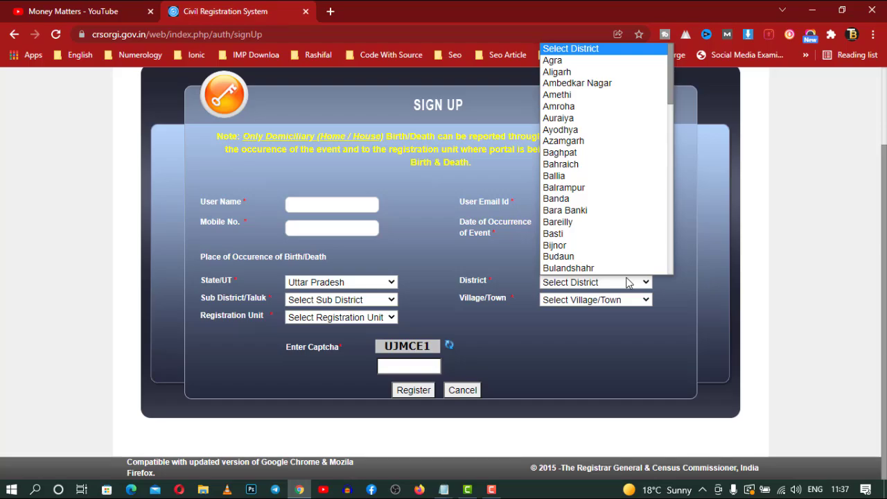
text(mor)
key(Return)
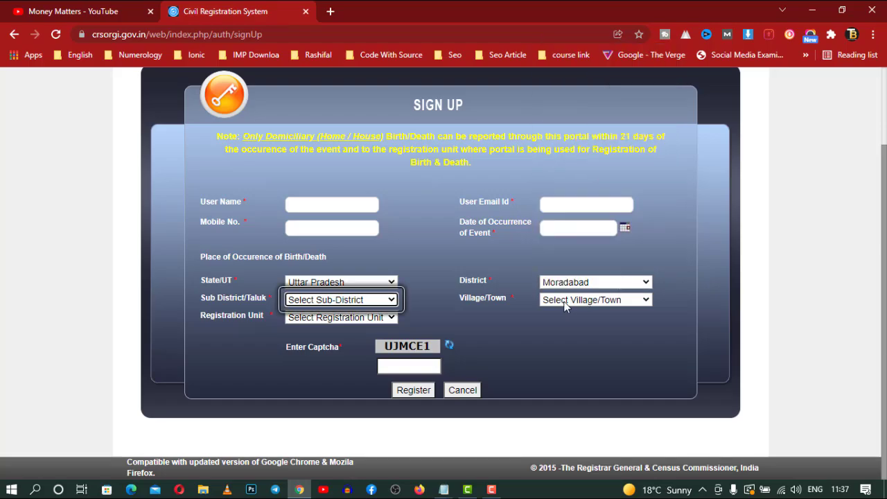
click(379, 299)
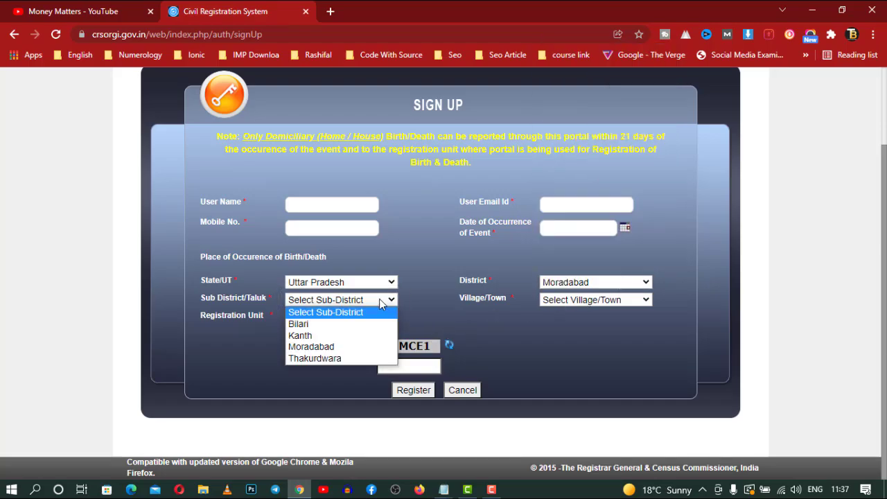
click(362, 346)
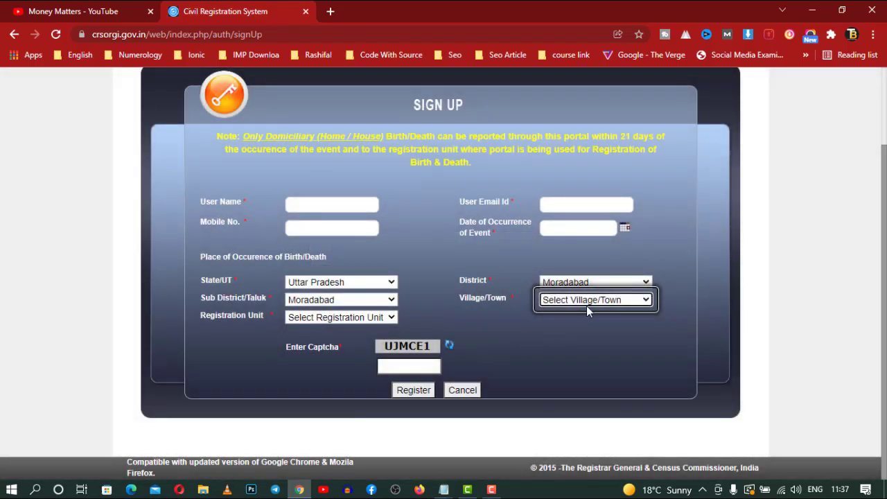
- Set the village/town to Moradabad and look through the available registration units
click(587, 301)
text(mo)
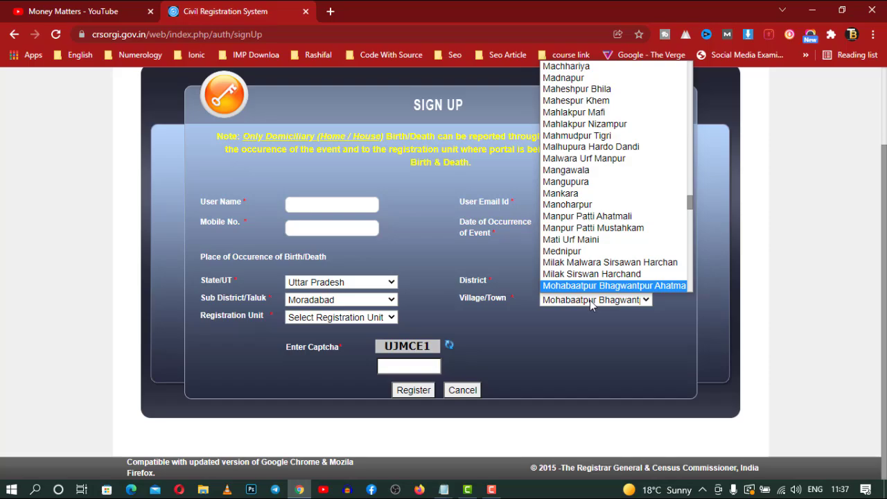
scroll(608, 243, down, 4)
scroll(608, 242, down, 3)
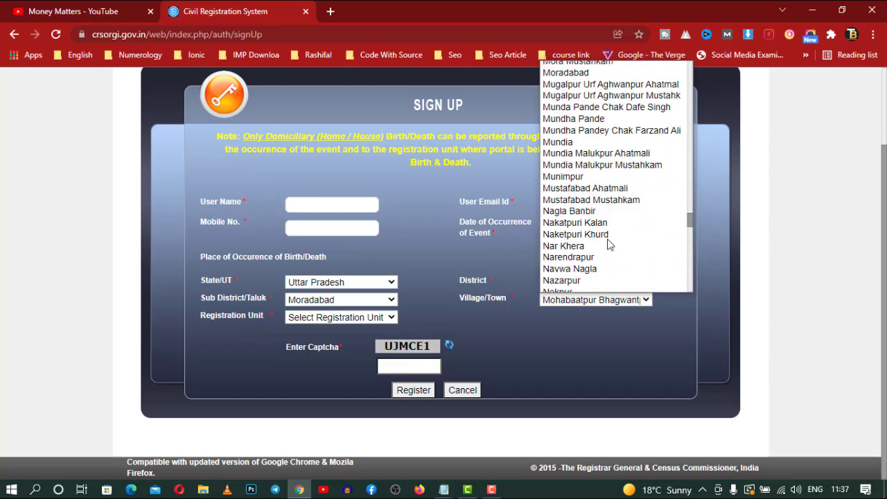
scroll(608, 242, up, 3)
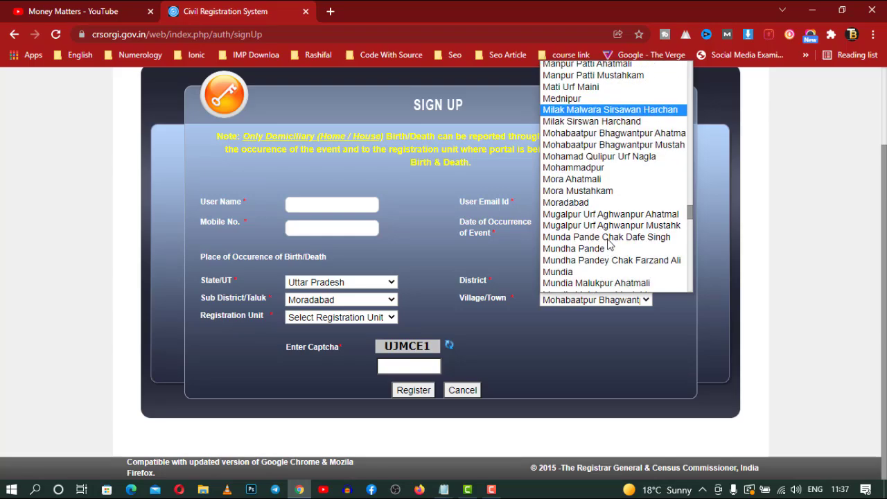
click(582, 203)
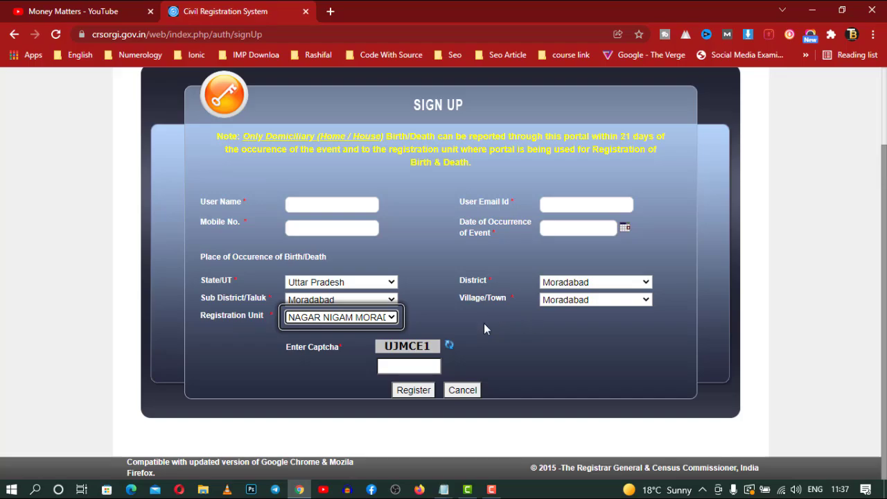
click(370, 319)
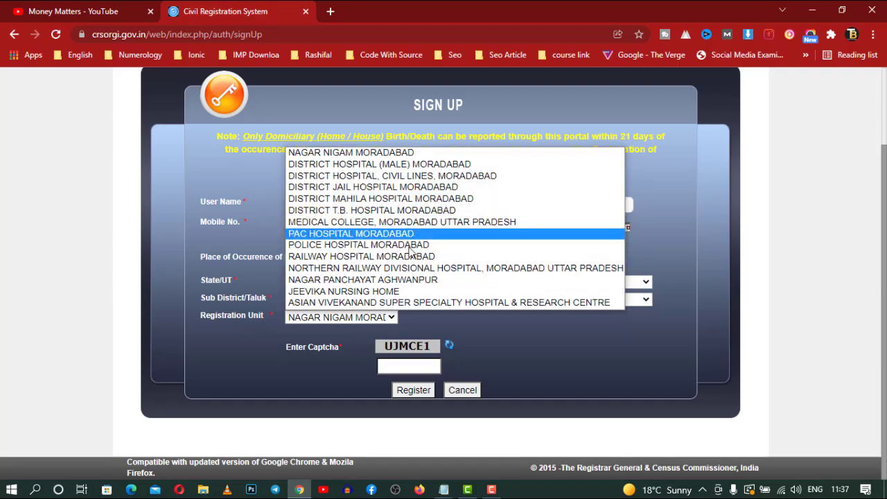
click(242, 351)
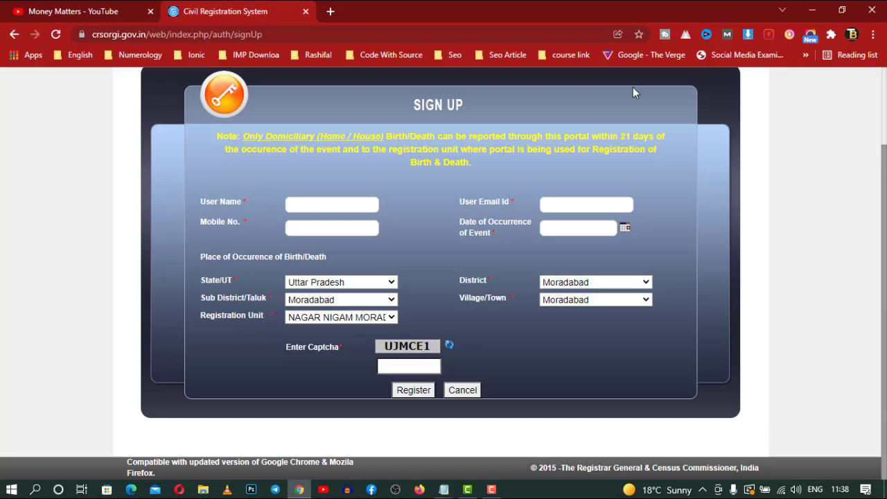
- Go to gmail.com in a new browser tab and open the CRS User Registration e-mail
click(330, 11)
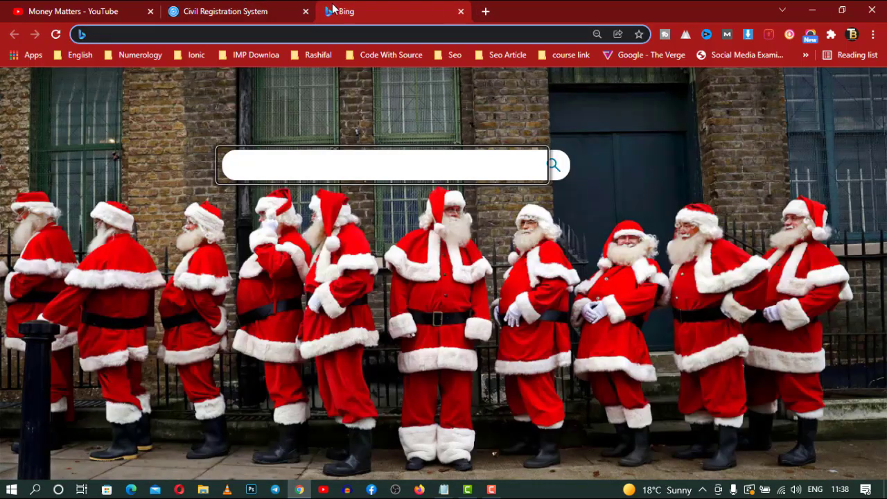
text(gmail.com)
key(Return)
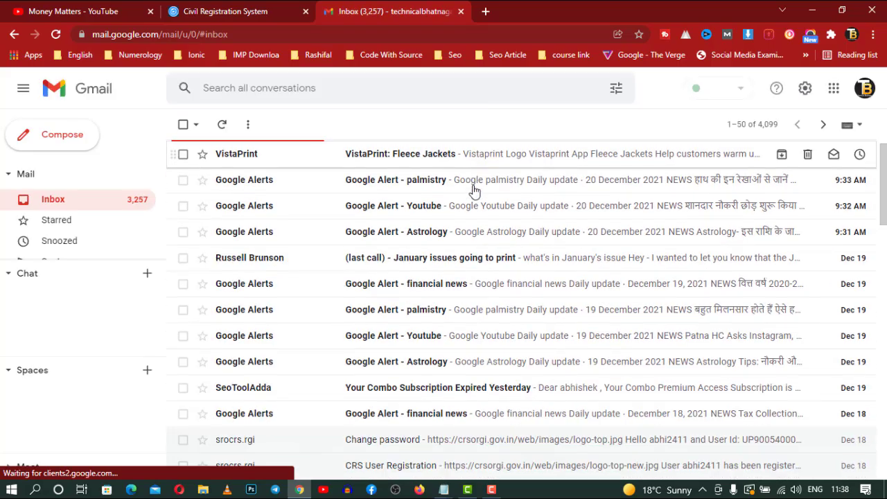
scroll(473, 189, down, 3)
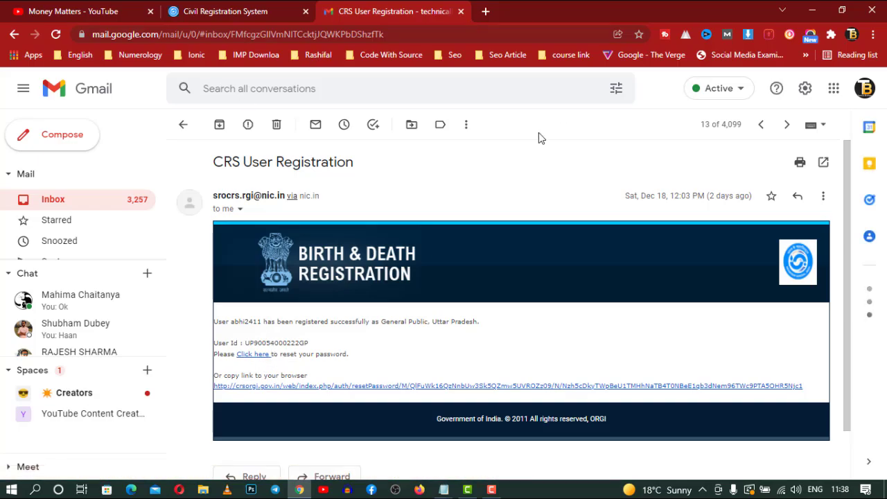
- Return to the Civil Registration System home page and paste the registered user ID into the user login form
click(252, 19)
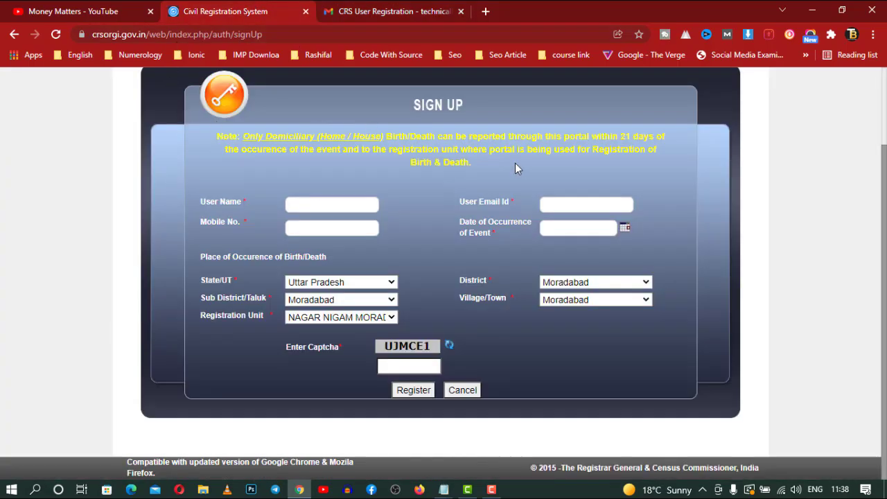
scroll(516, 164, up, 2)
click(177, 121)
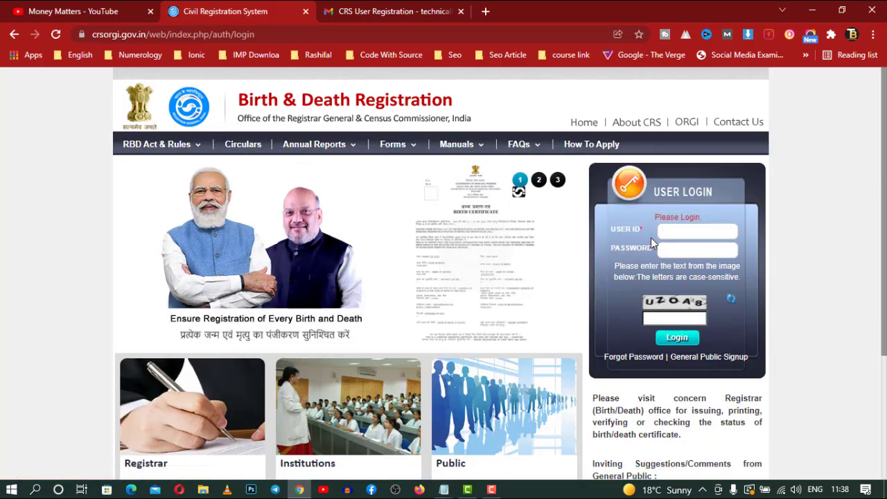
key(ctrl+v)
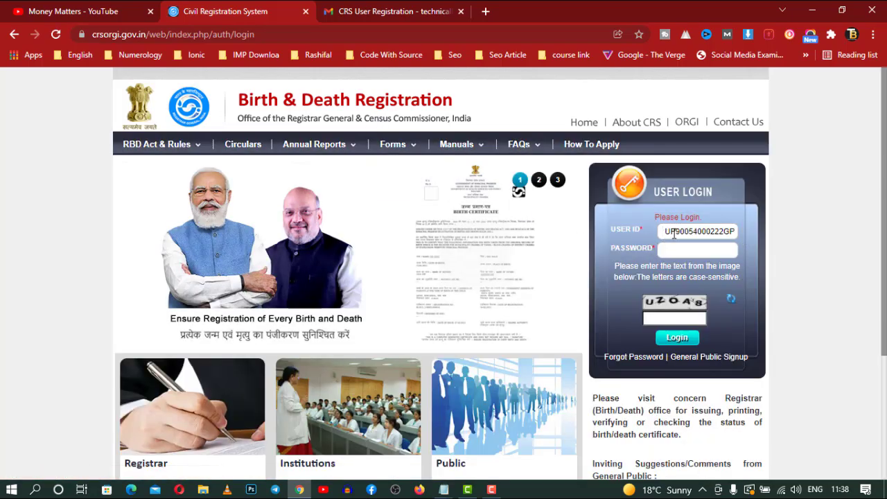
click(663, 230)
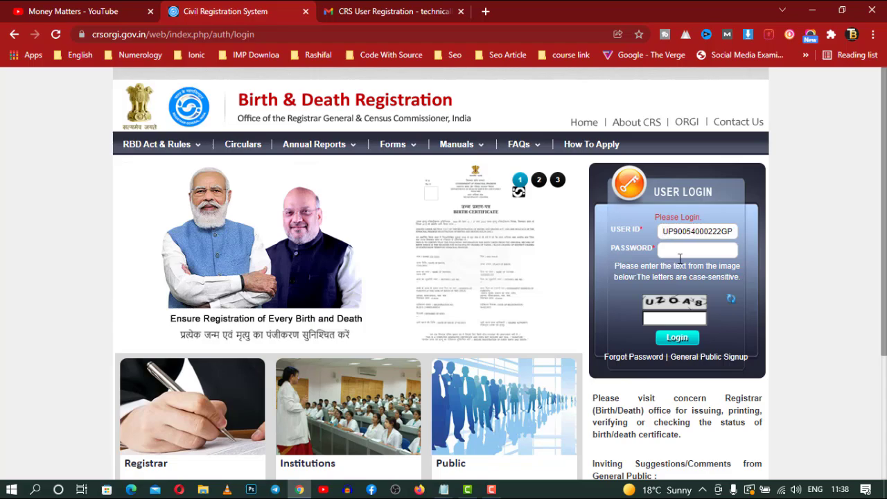
- Enter the account password and the captcha text, and log in to the portal
click(686, 250)
text(****)
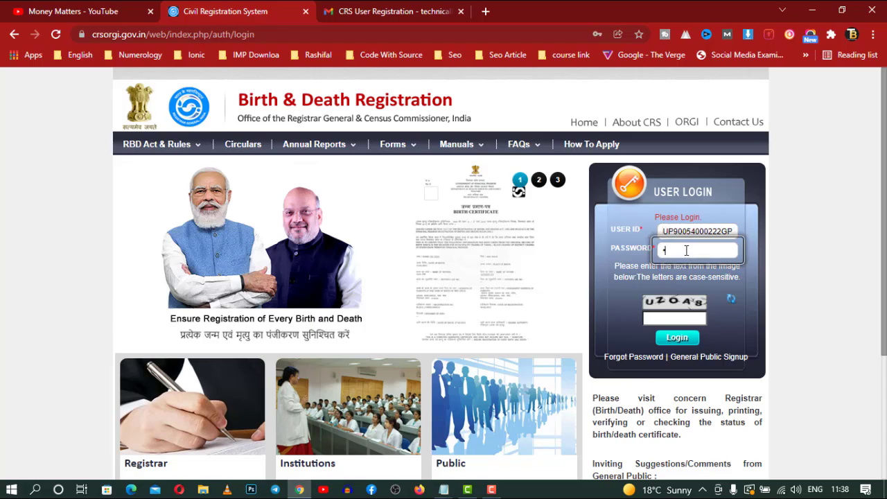
text(****)
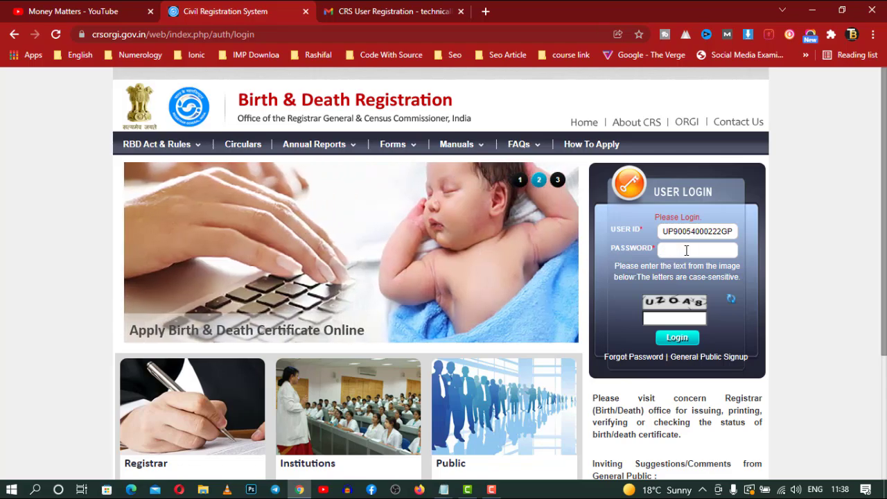
text(************)
key(Tab)
text(u)
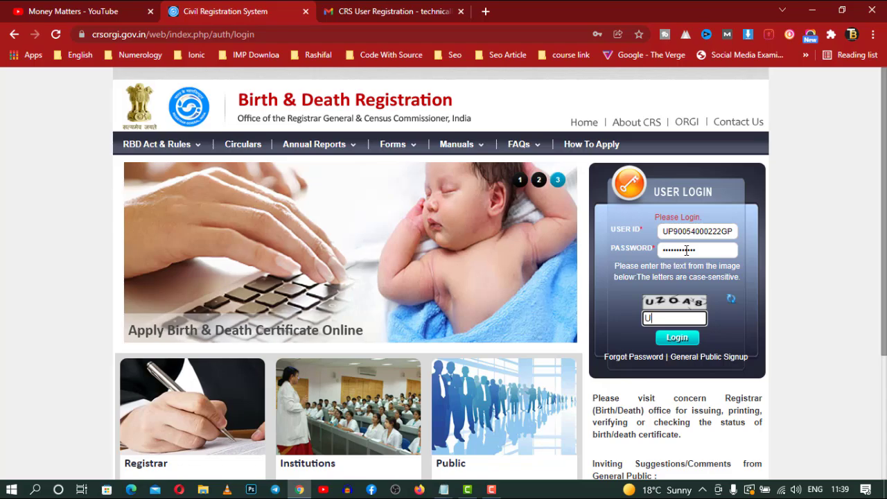
text(U)
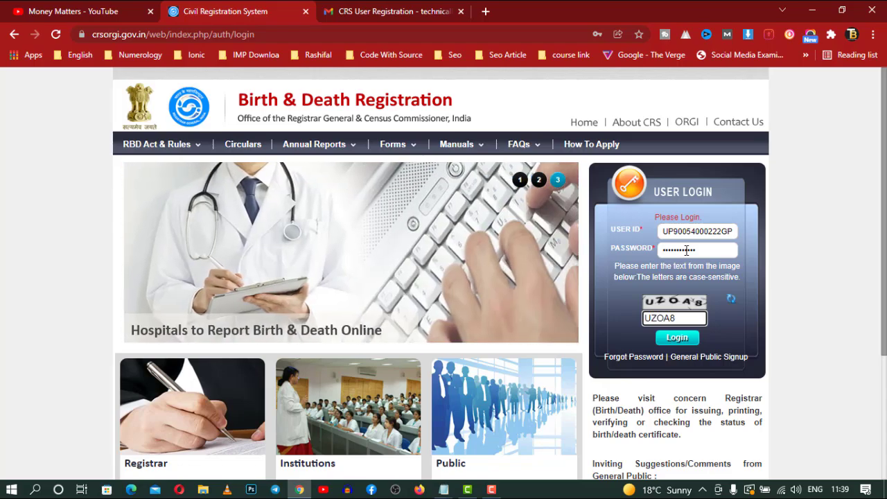
click(690, 339)
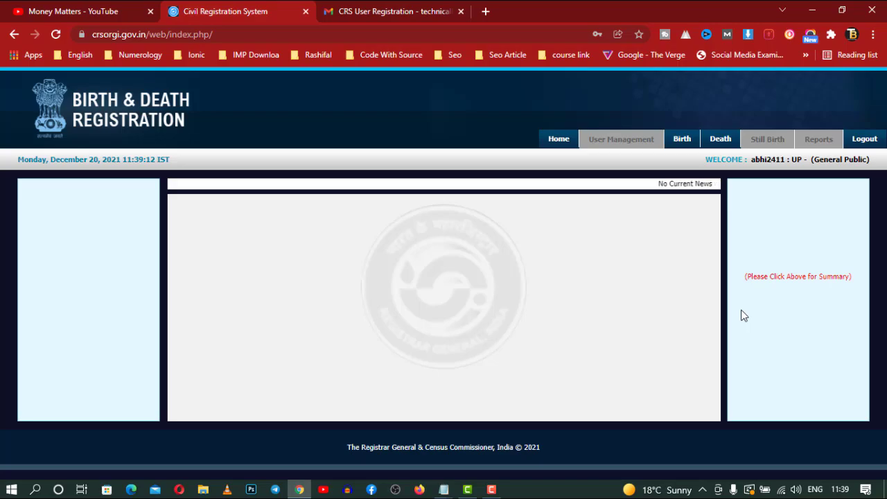
- Check the Birth and Death registration options and open the Add death Registration form
mouse_move(685, 142)
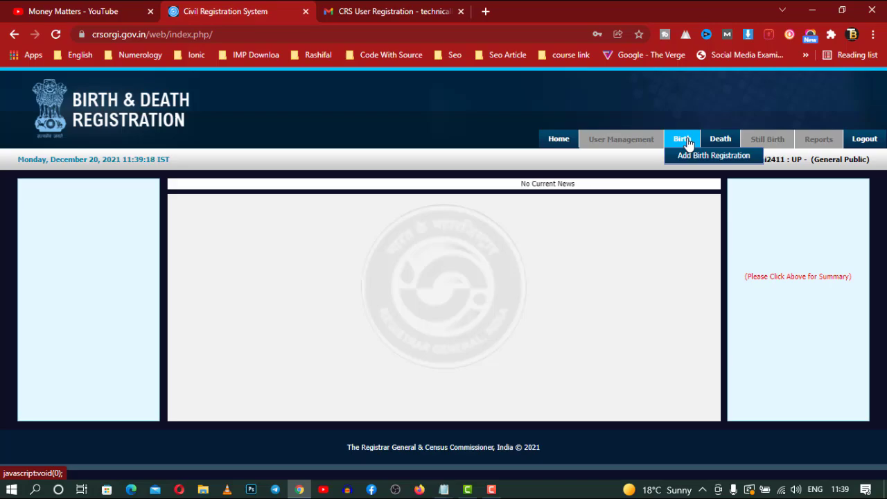
mouse_move(720, 143)
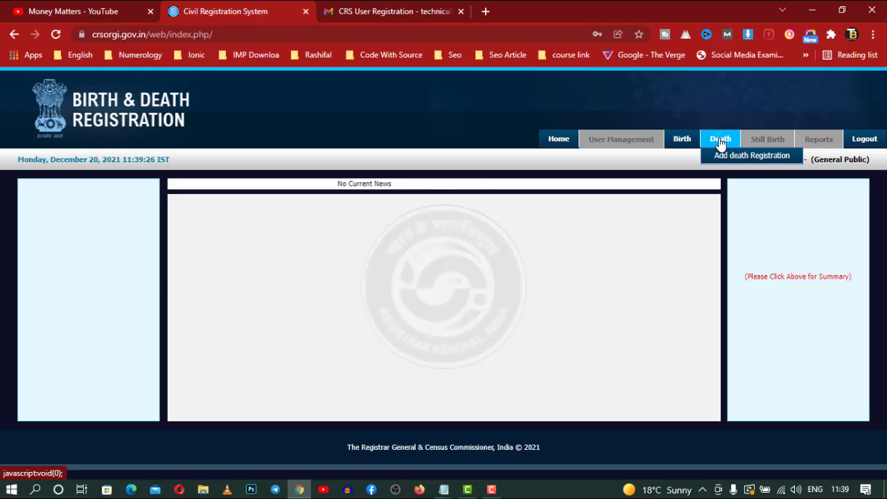
click(750, 155)
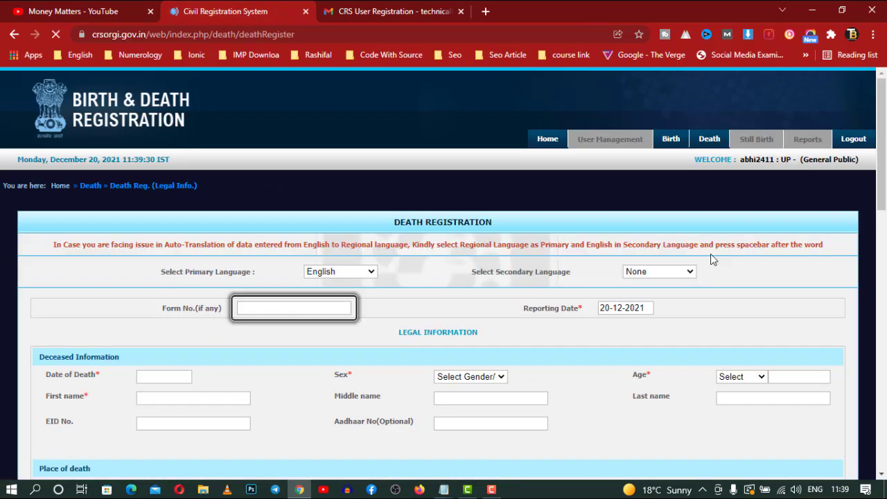
- Set the death registration form's primary language to Hindi and its secondary language to English
scroll(710, 253, down, 1)
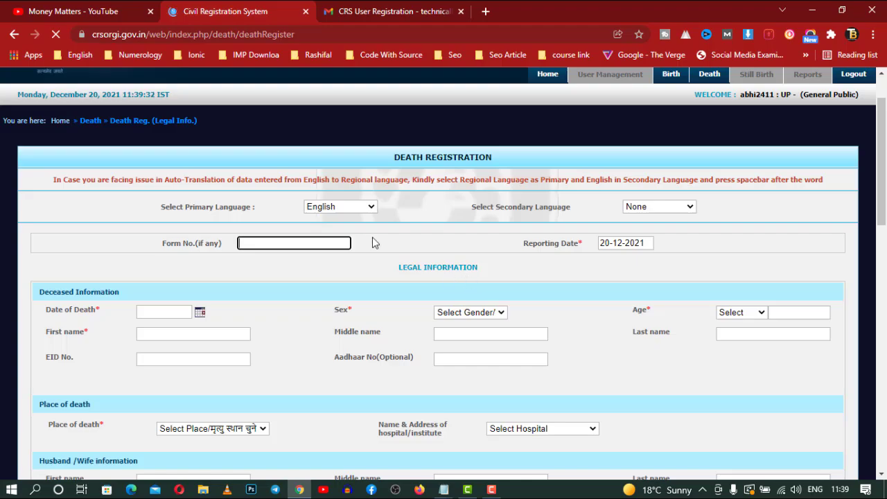
click(365, 207)
click(349, 220)
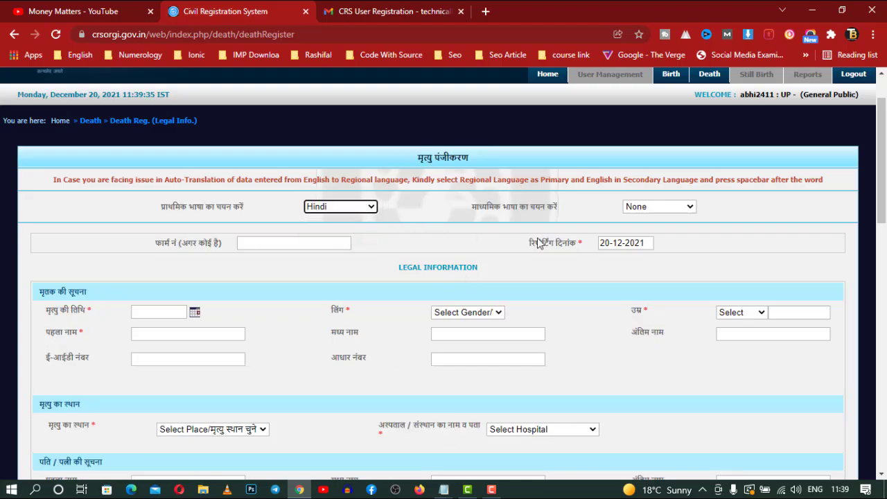
click(689, 207)
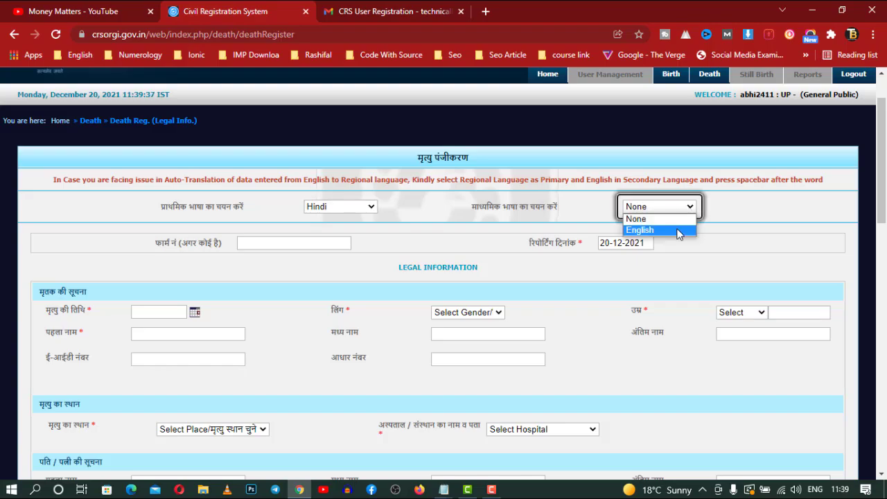
click(678, 230)
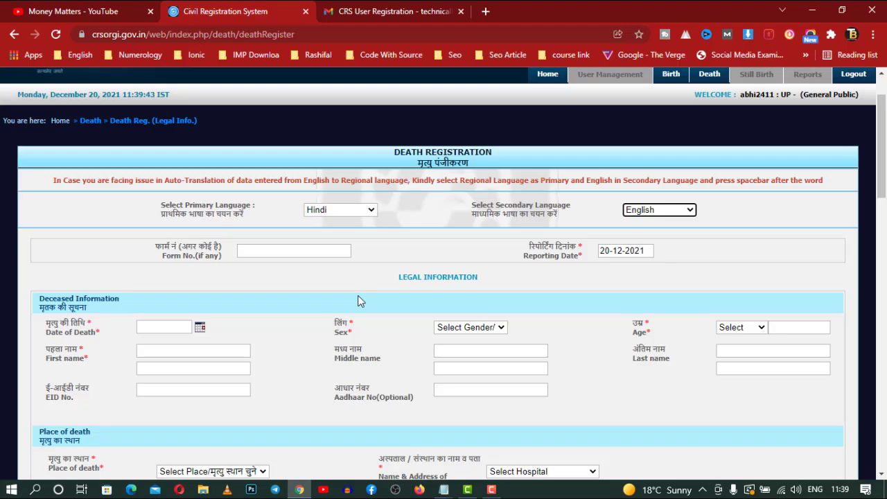
- Set the deceased's date of death to 01-12-2021 and the sex to Male
scroll(651, 256, down, 1)
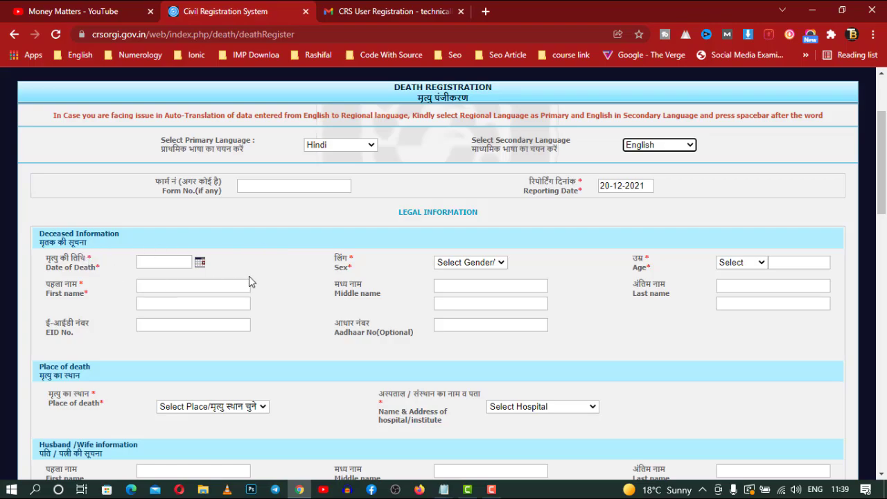
click(201, 262)
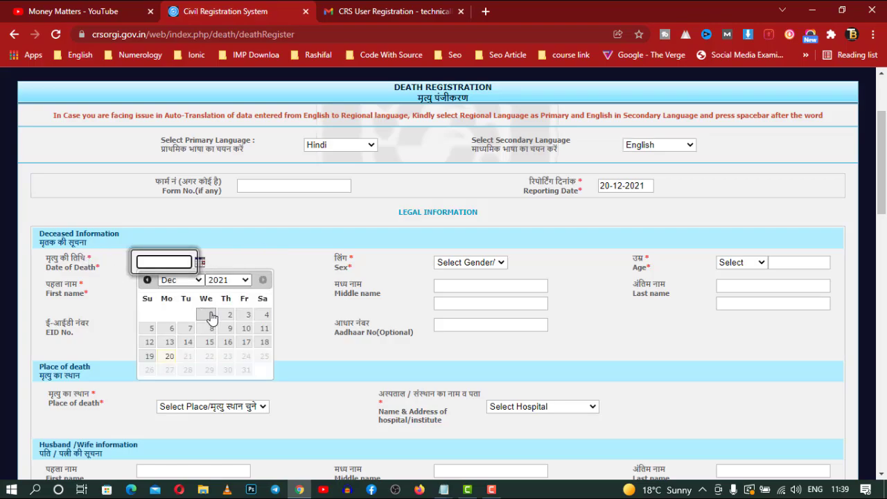
scroll(211, 317, down, 1)
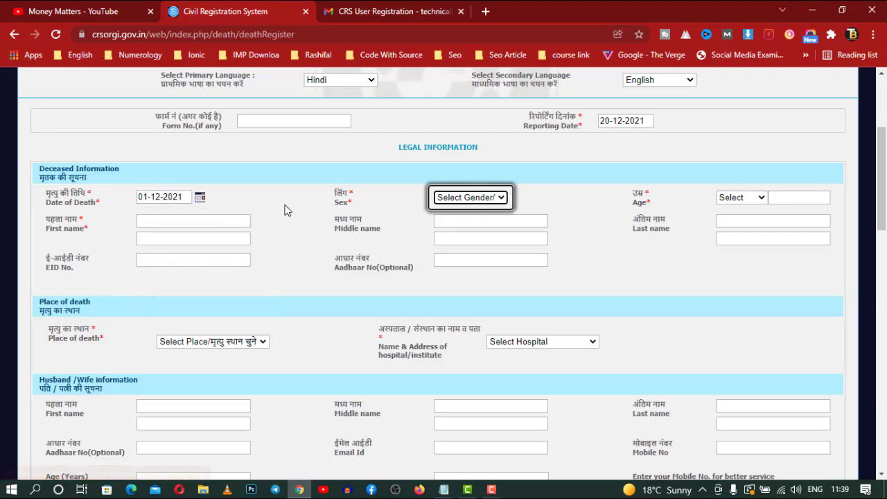
click(478, 197)
click(455, 223)
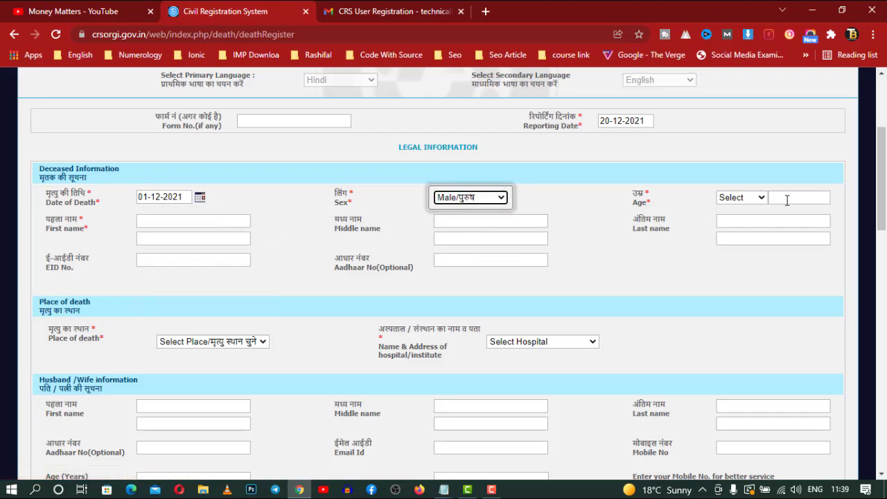
- Set the deceased's age to 74 with Years as the unit
click(776, 198)
click(759, 197)
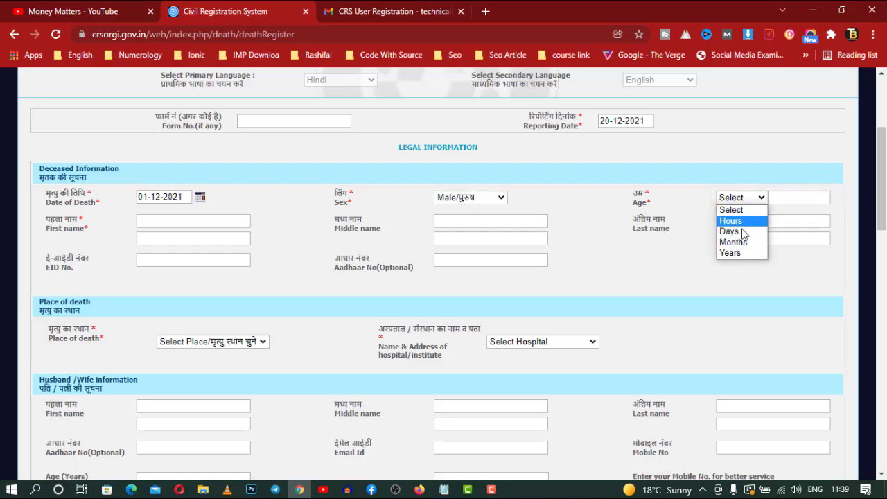
click(740, 254)
click(798, 199)
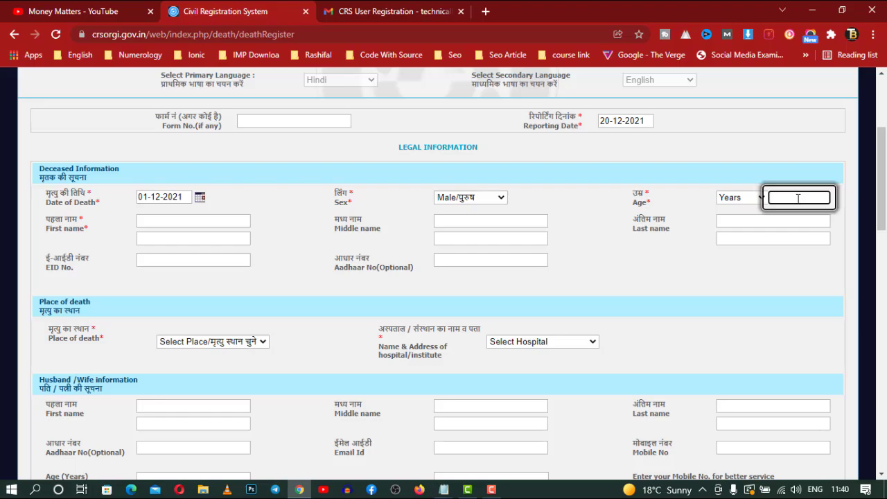
text(74)
click(616, 223)
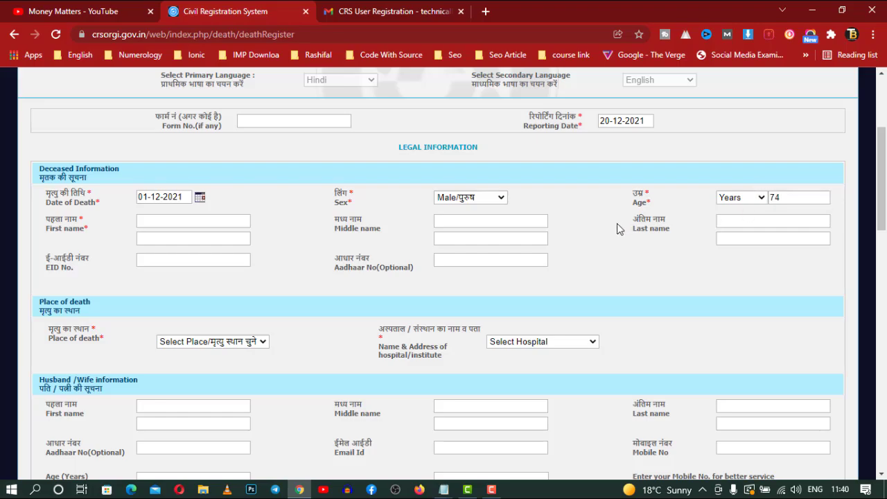
- Enter the deceased's first, middle and last names in the Deceased Information section, leaving the EID and Aadhaar numbers blank
click(189, 219)
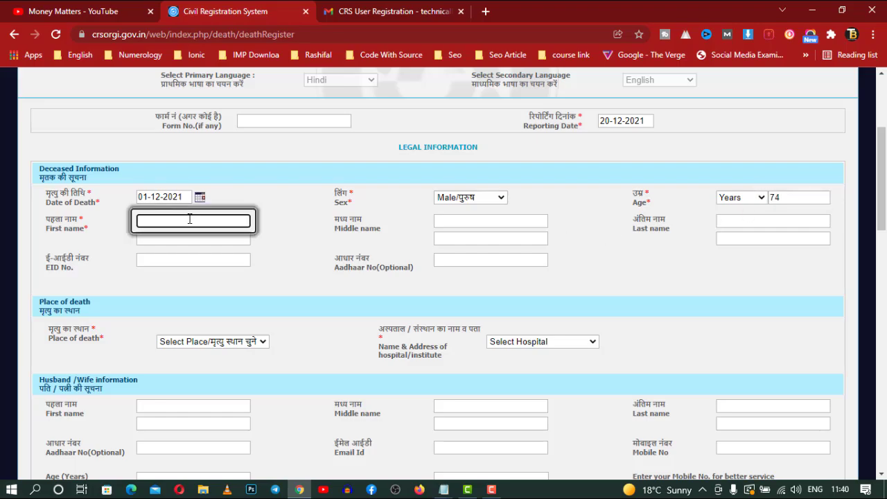
text(DEMO)
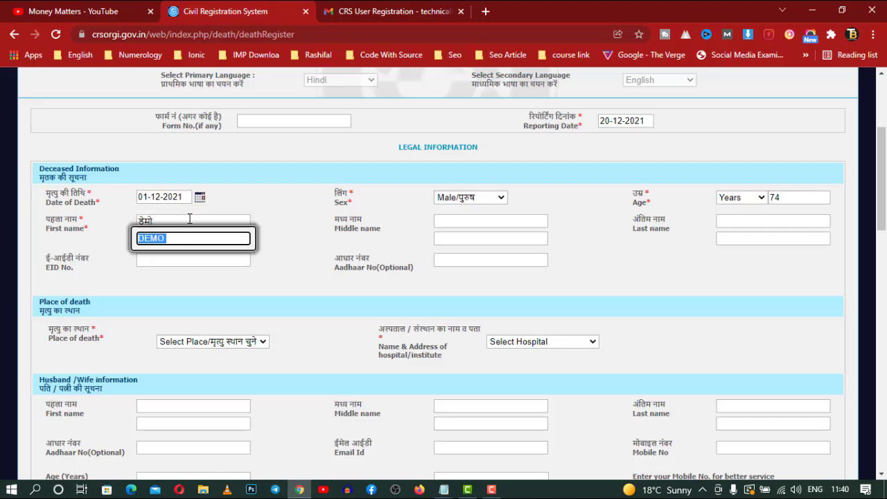
click(448, 220)
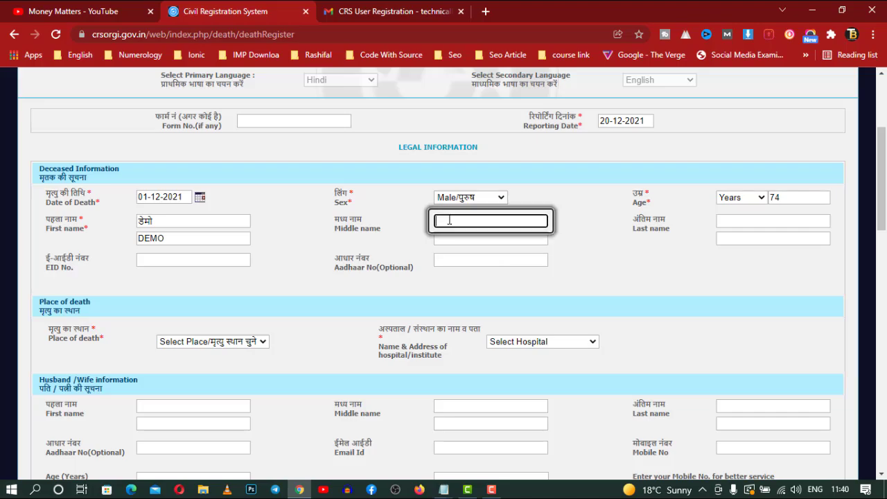
text(KUMAR)
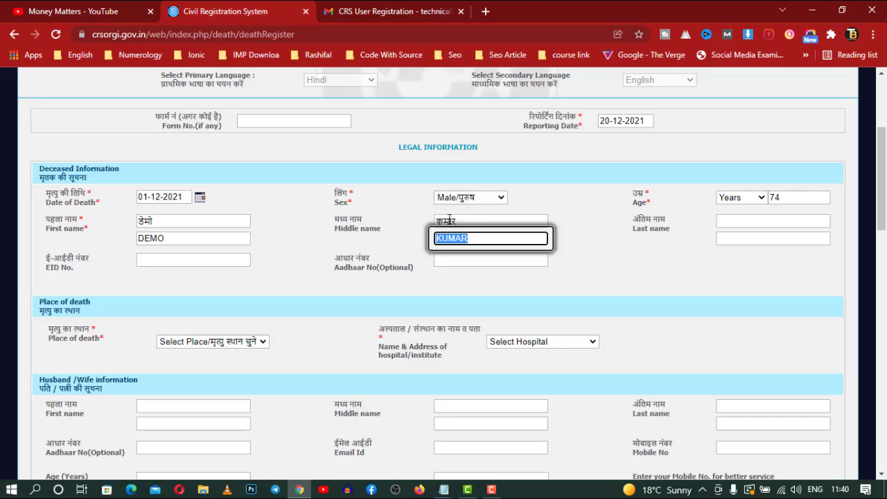
click(729, 216)
text(S)
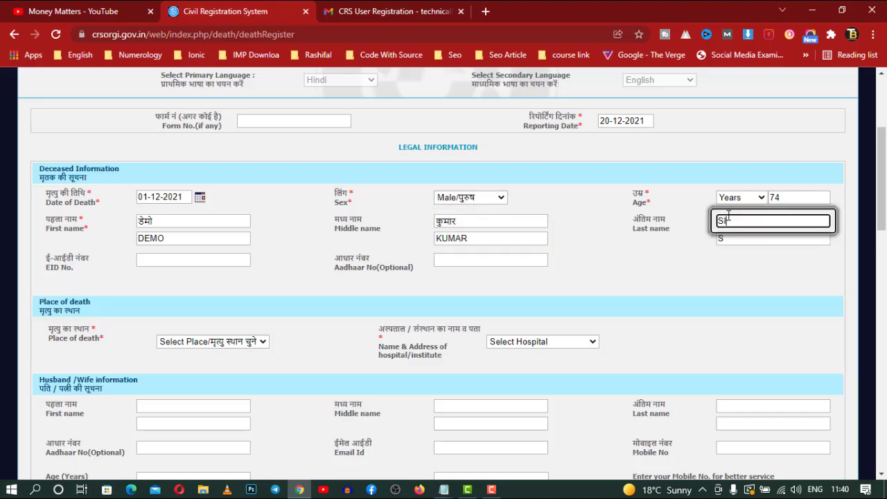
text(INGH)
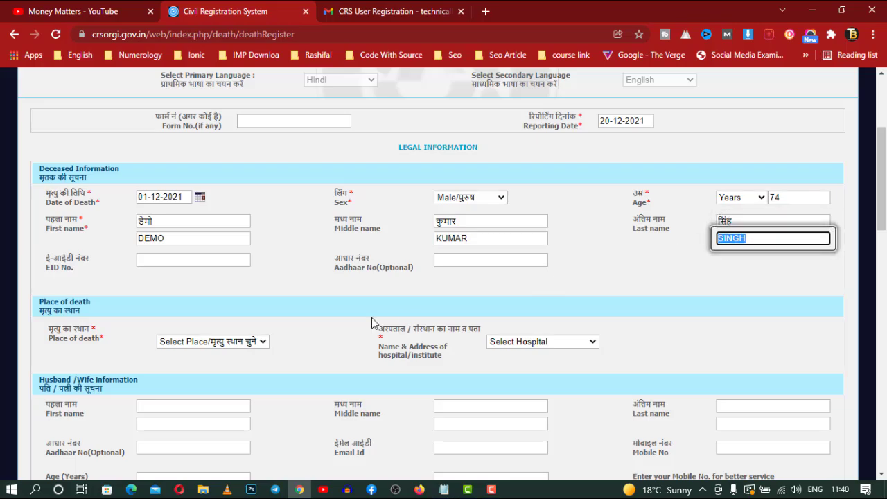
click(175, 263)
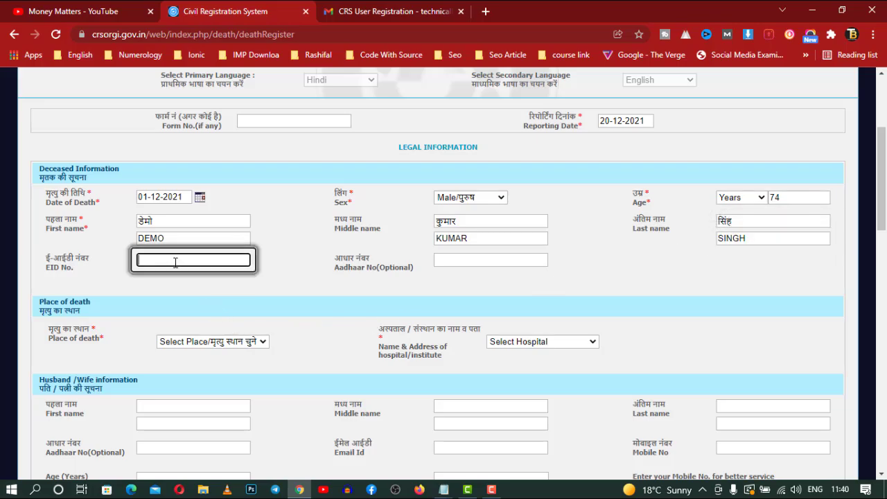
click(500, 260)
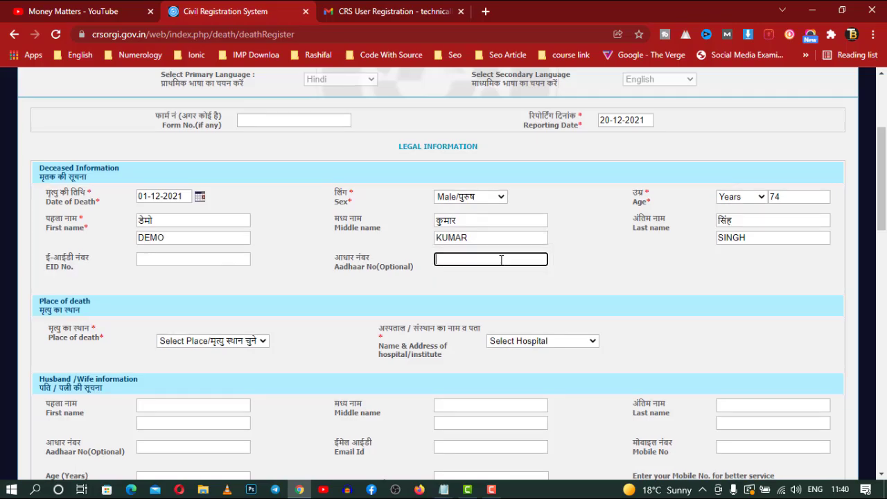
- Check the place of death and hospital options, and set the place of death to House
scroll(494, 268, down, 1)
click(256, 279)
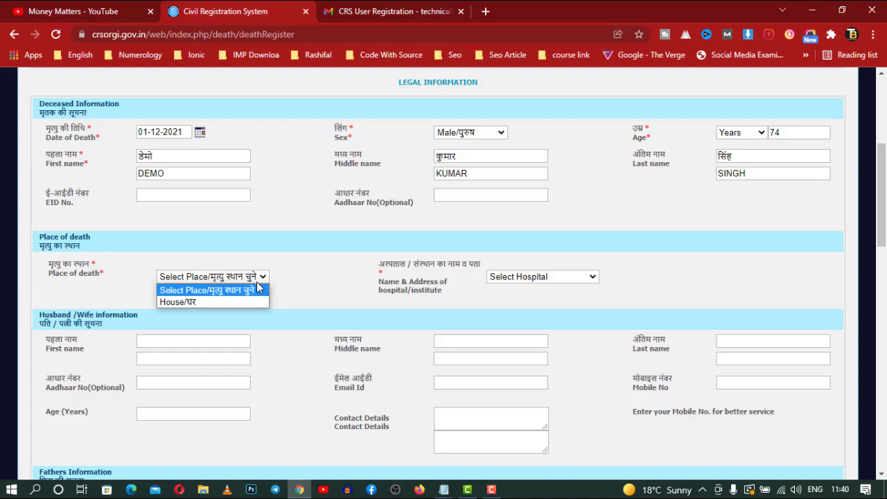
click(319, 296)
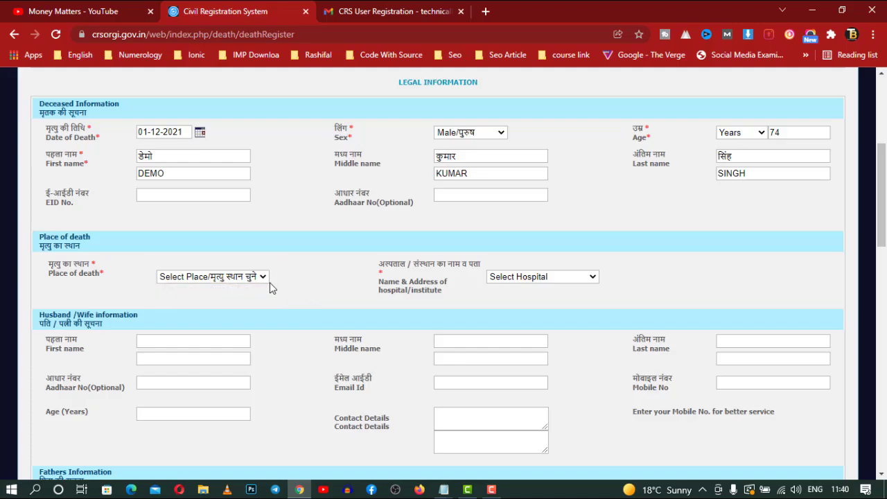
click(508, 277)
click(511, 287)
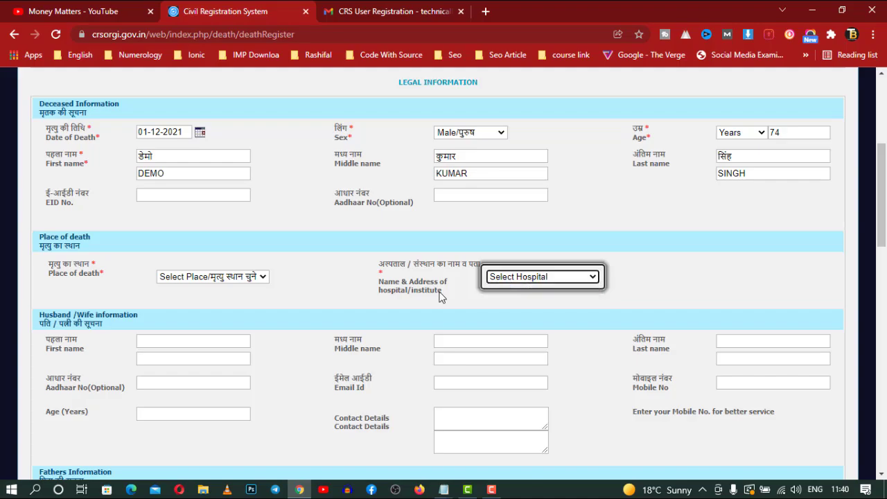
scroll(440, 296, up, 4)
scroll(440, 295, down, 4)
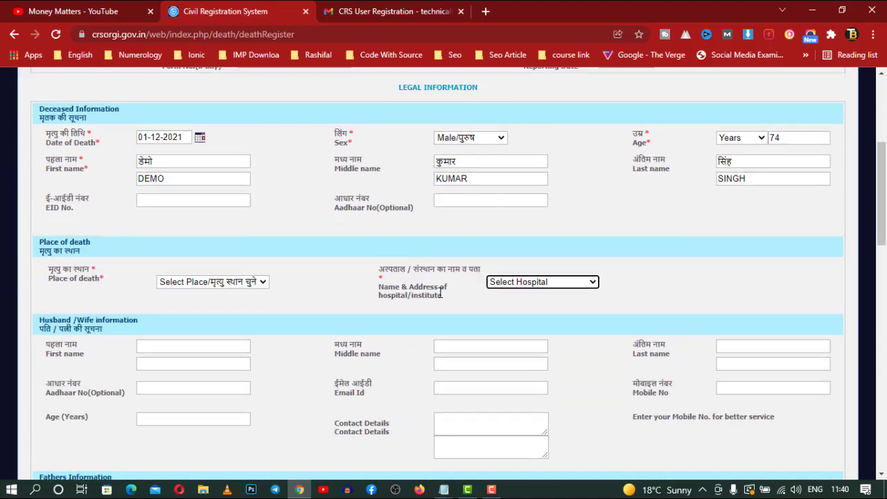
click(245, 277)
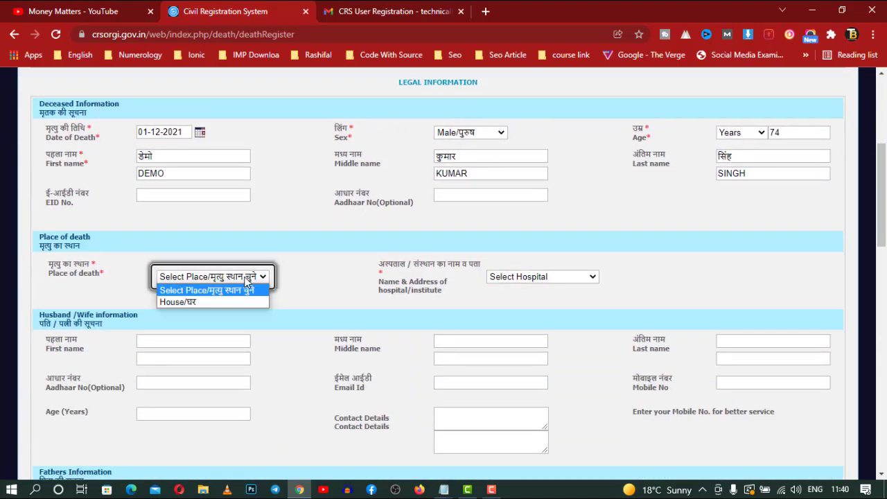
click(212, 303)
- Review the place of death, spouse, father, mother, deceased's address and informant sections of the form
scroll(274, 311, down, 3)
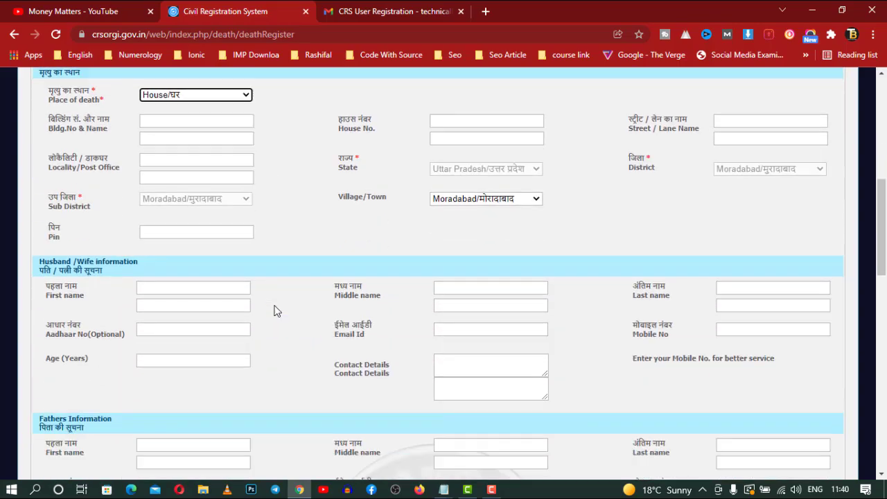
scroll(274, 310, up, 2)
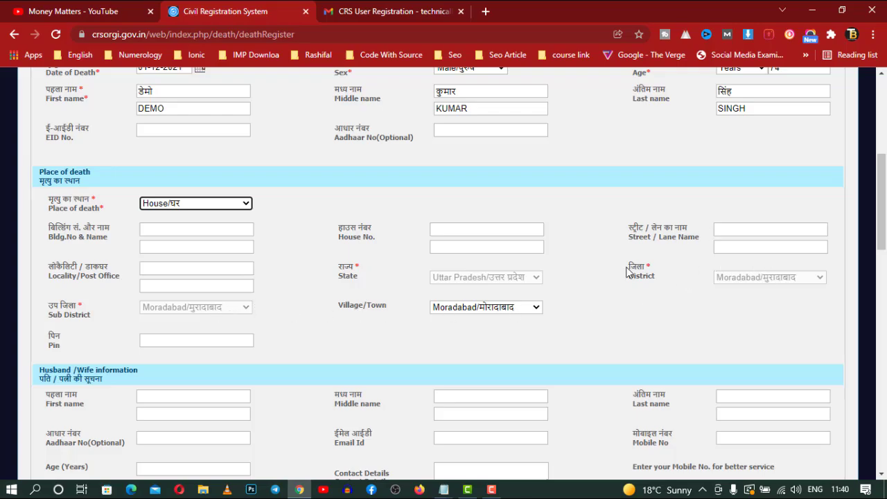
scroll(333, 301, down, 2)
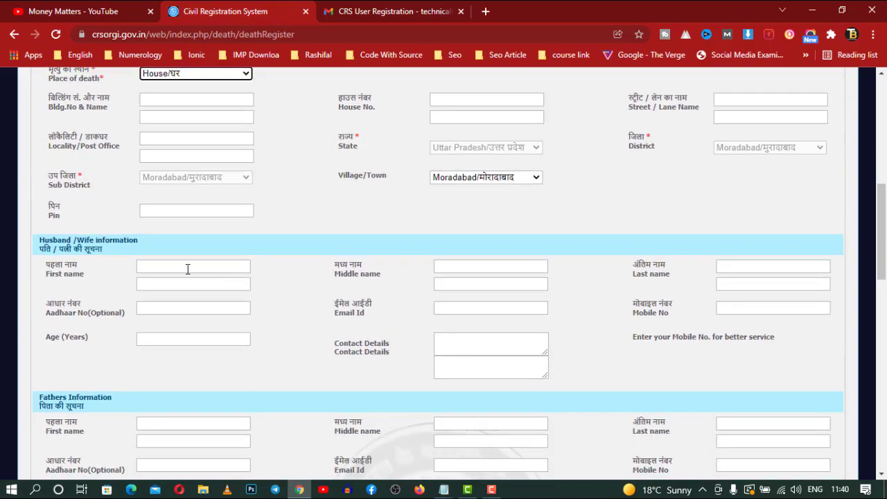
scroll(187, 268, down, 3)
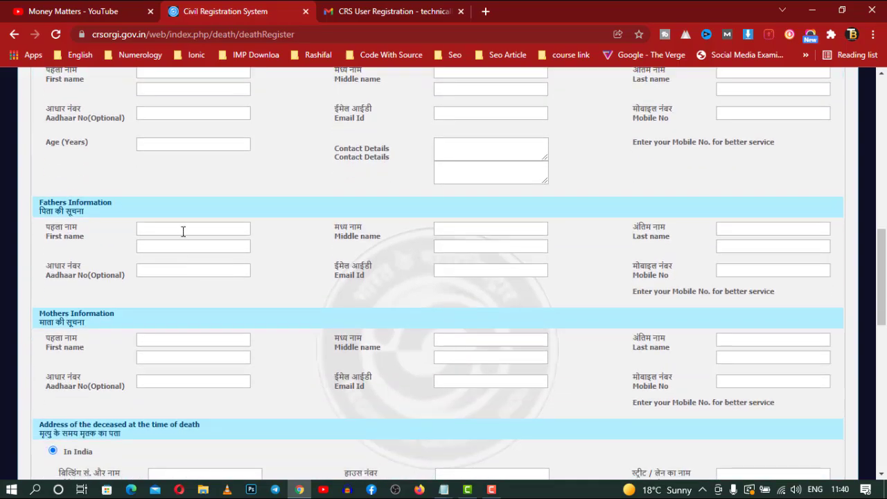
scroll(243, 275, down, 2)
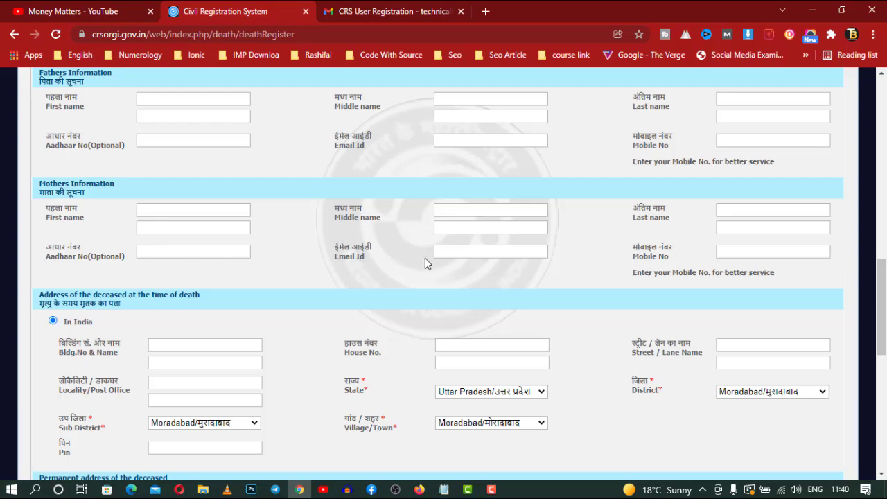
scroll(425, 263, down, 2)
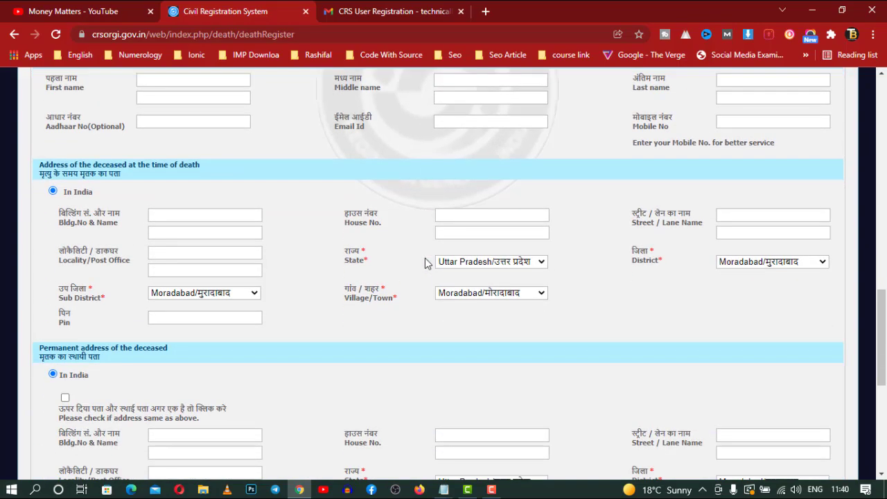
scroll(429, 261, down, 4)
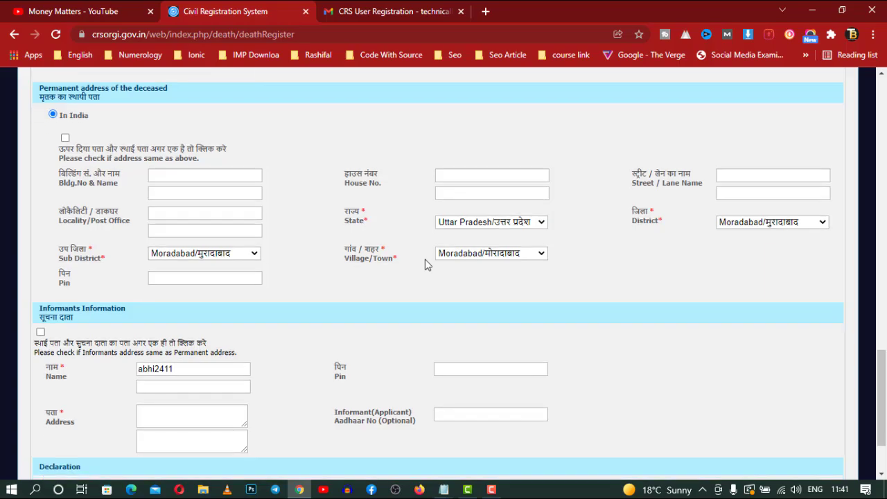
- Fill in the building name, house number and street name of the deceased's address at the time of death
scroll(425, 264, up, 5)
click(192, 280)
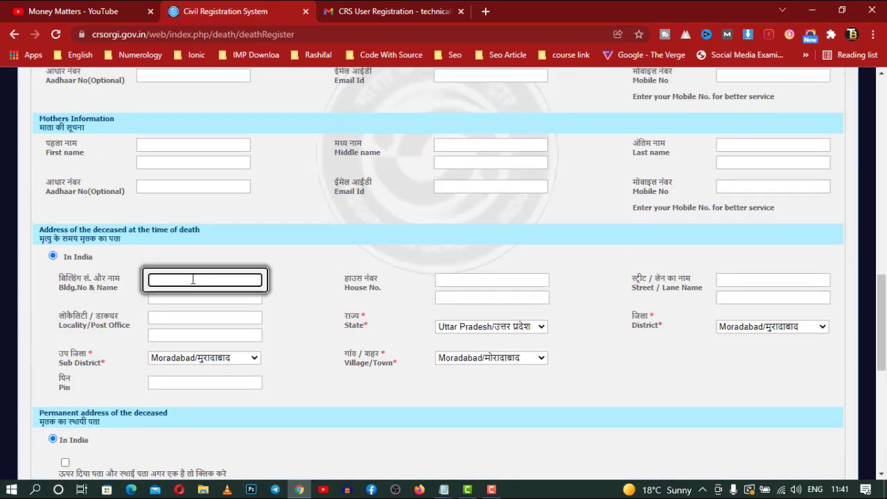
text(BUDDHI VIHAR)
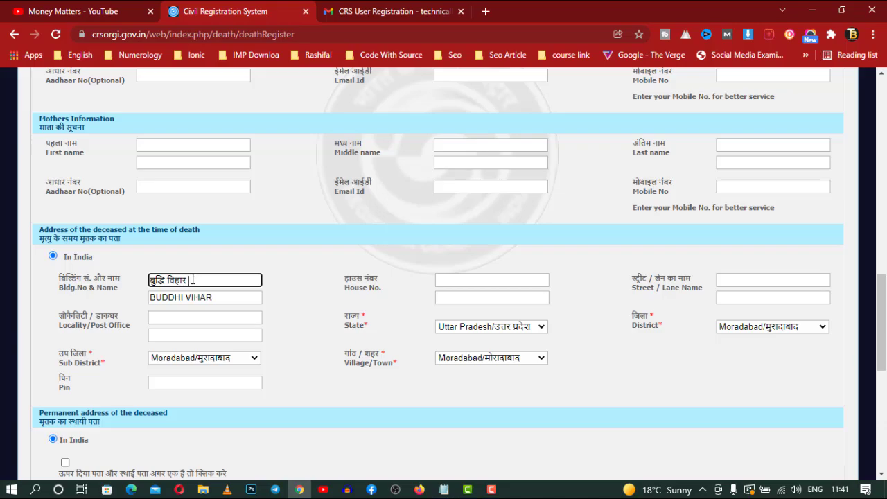
key(Tab)
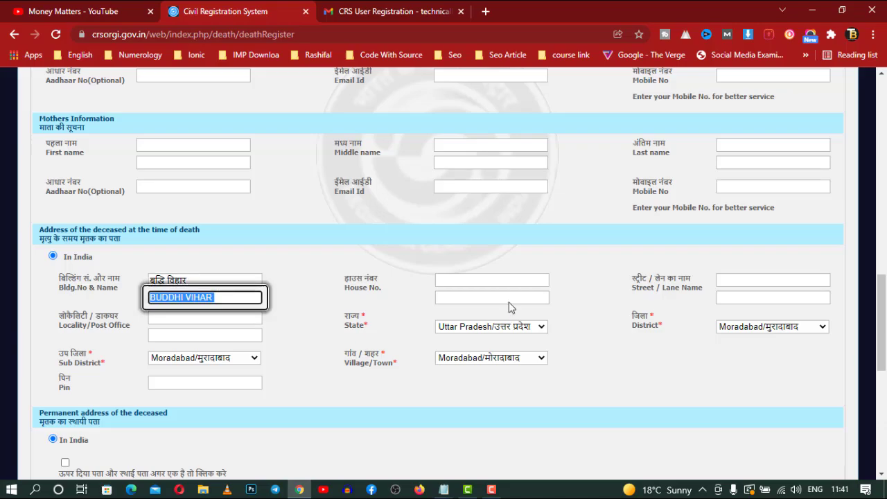
click(490, 280)
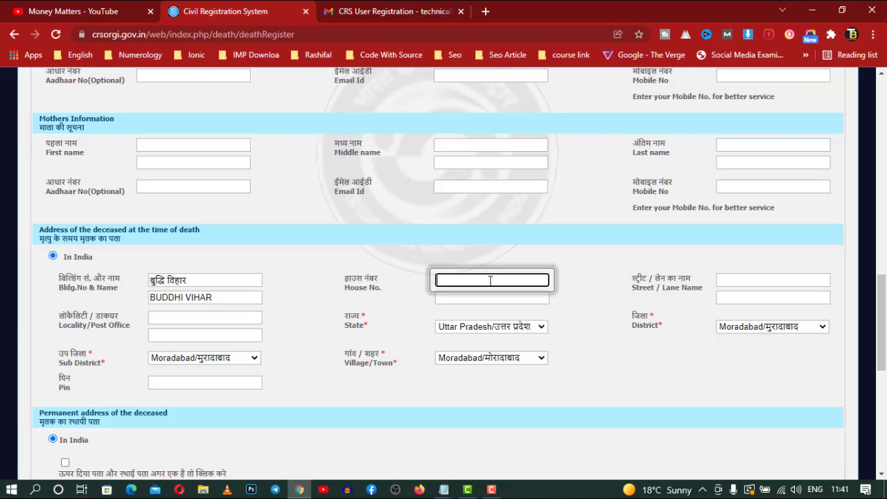
text(22222)
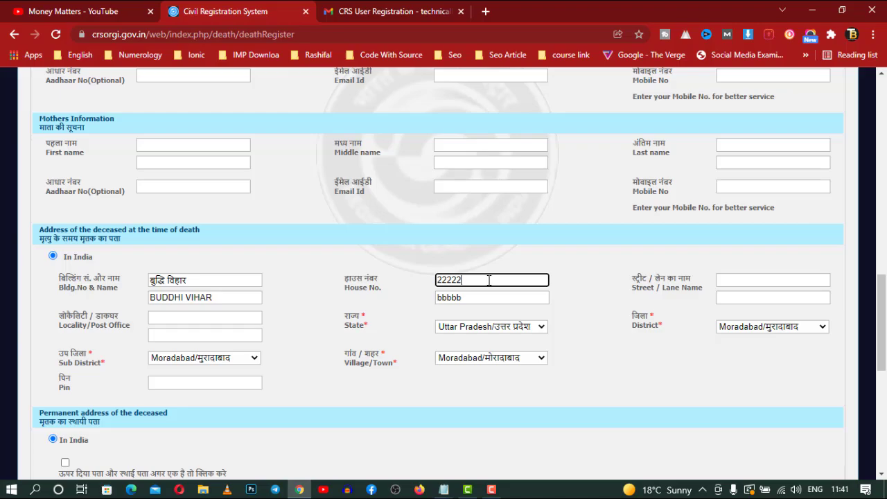
click(764, 278)
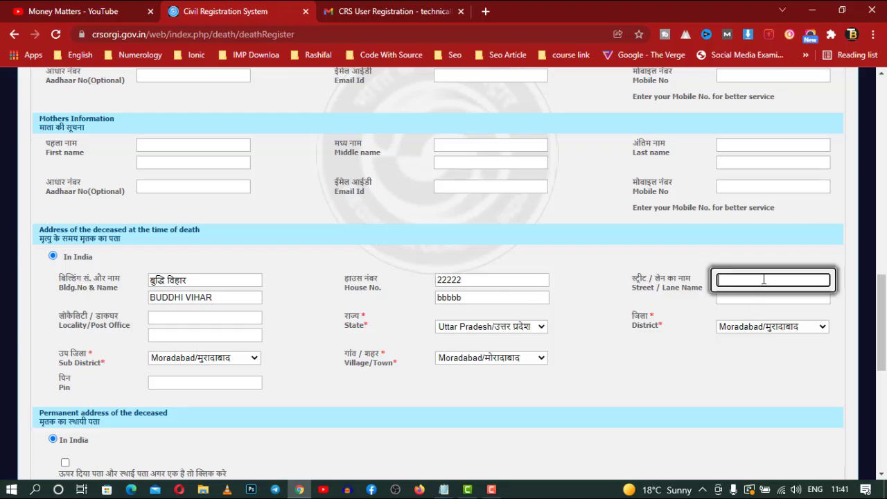
text(NO)
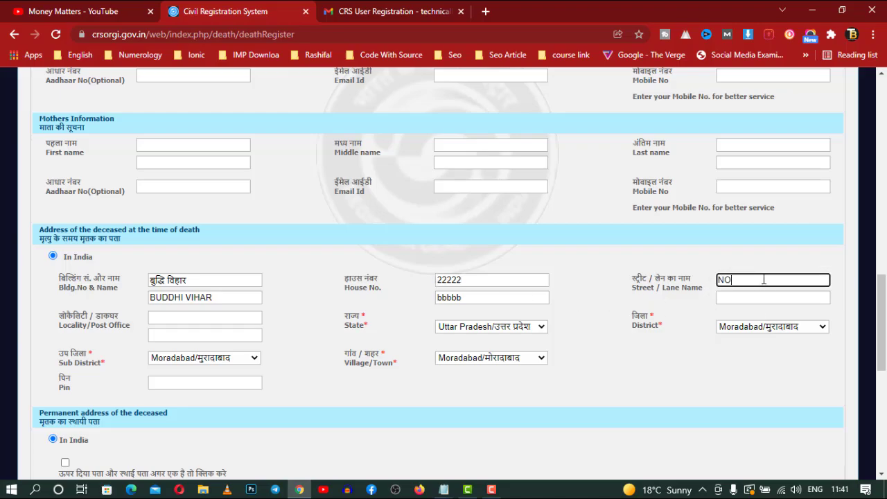
- Enter the locality or post office and the postal code for the deceased's address at the time of death
click(201, 317)
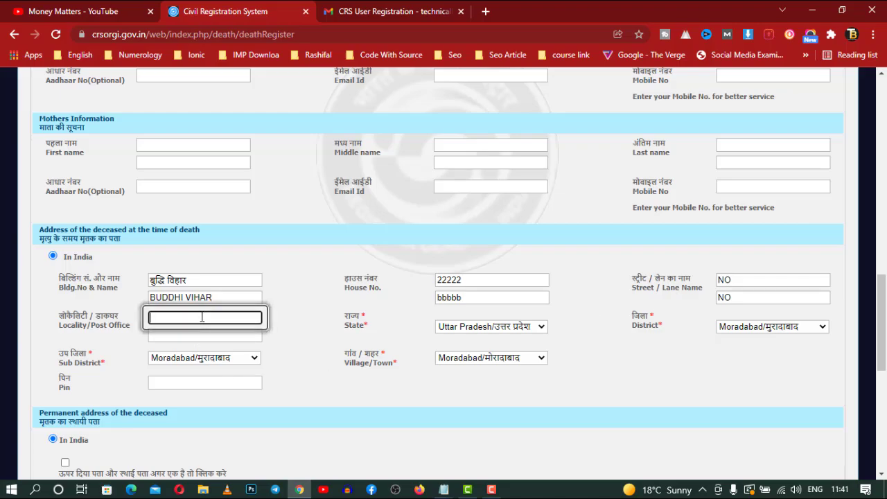
text(MAJHOLA)
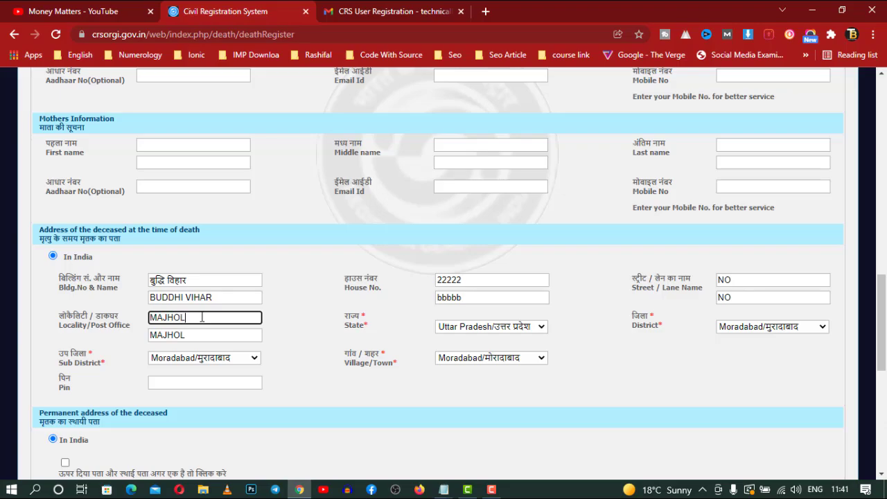
click(684, 353)
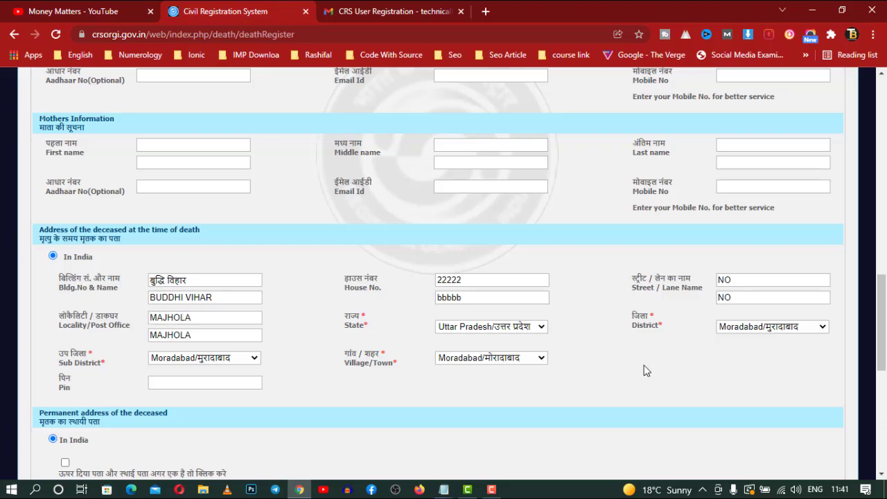
click(206, 383)
text(2)
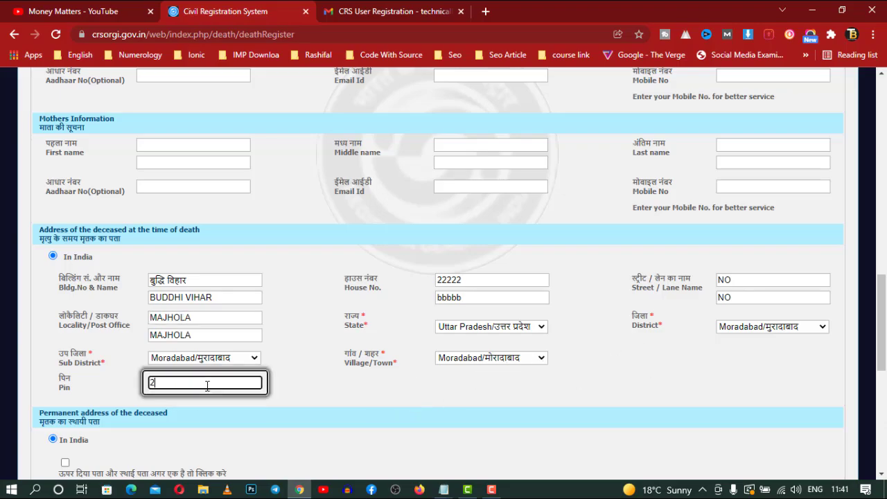
text(44001)
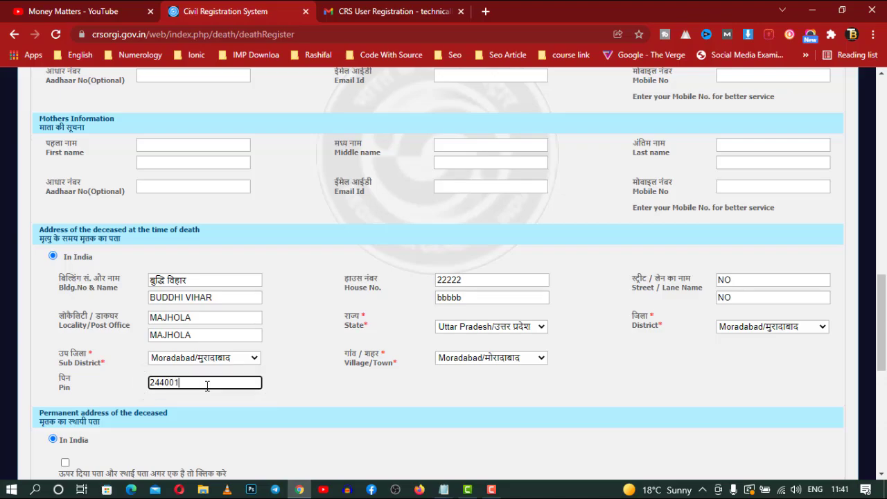
click(316, 383)
- Mark the deceased's permanent address as the same as the address at the time of death
scroll(316, 383, down, 2)
scroll(325, 332, down, 2)
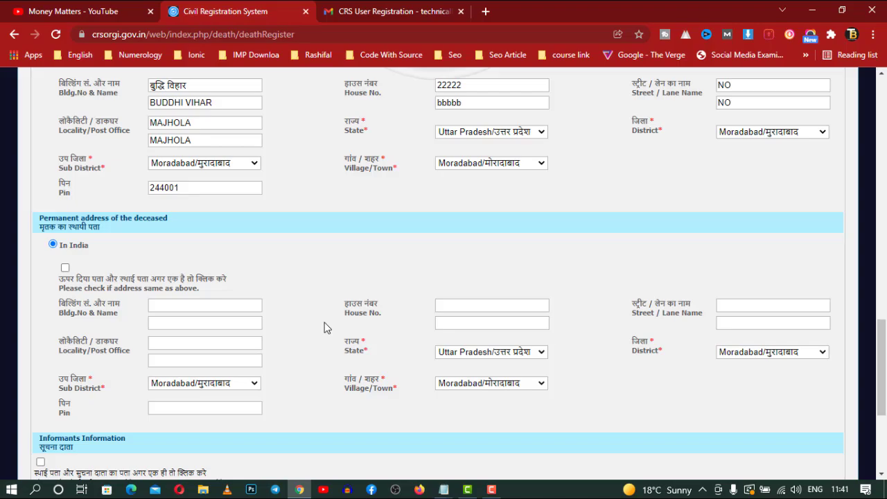
scroll(323, 326, up, 1)
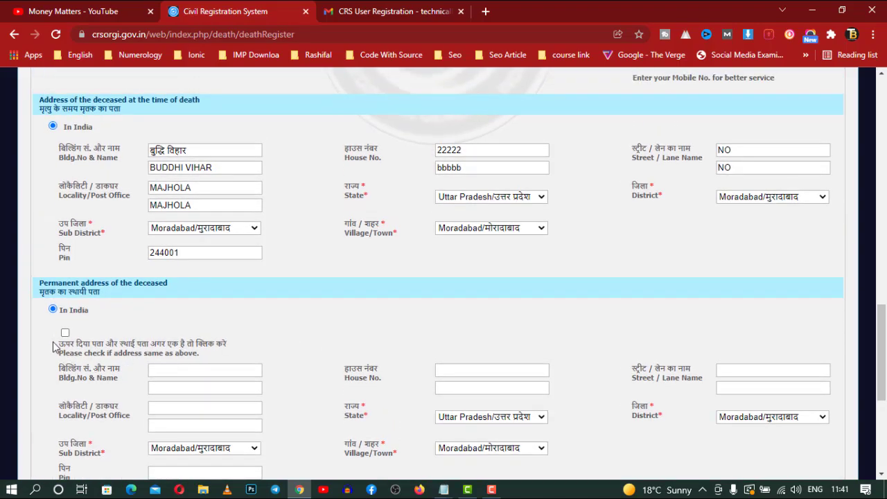
click(65, 332)
- Enter the informant's address in the Informants Information section, leaving the postal code and Aadhaar number blank
scroll(321, 330, down, 3)
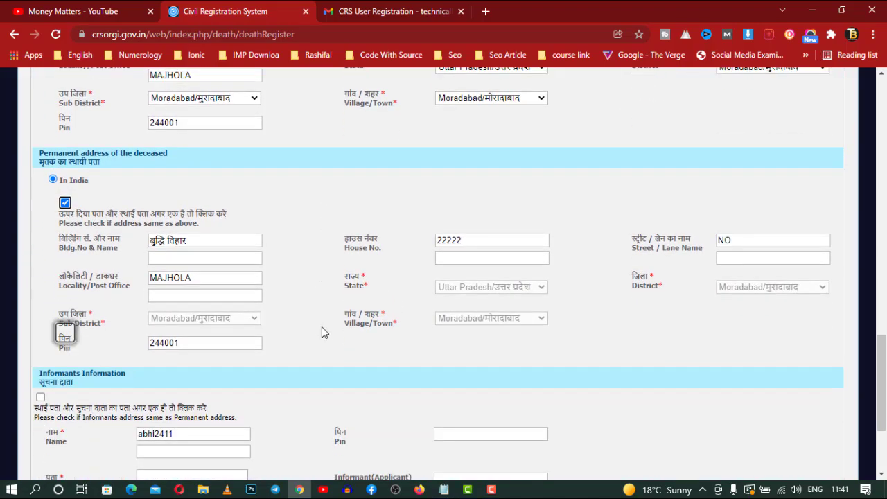
scroll(321, 332, down, 3)
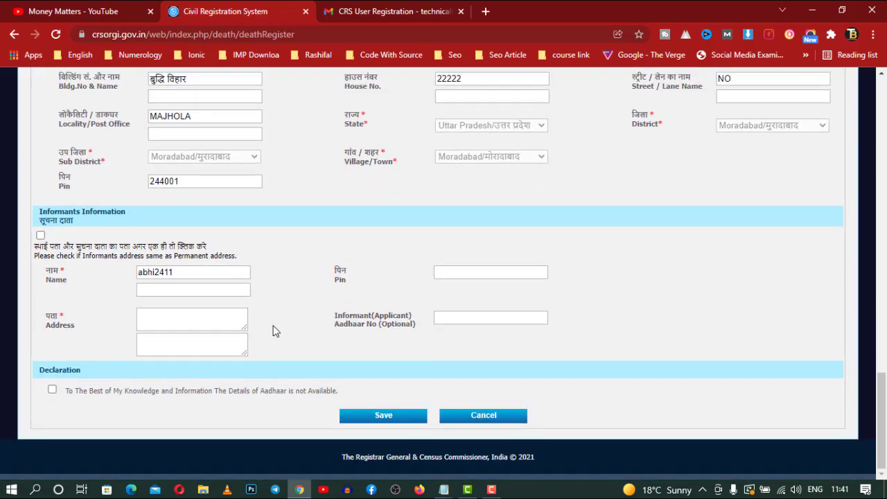
click(207, 320)
text(MORADABAD)
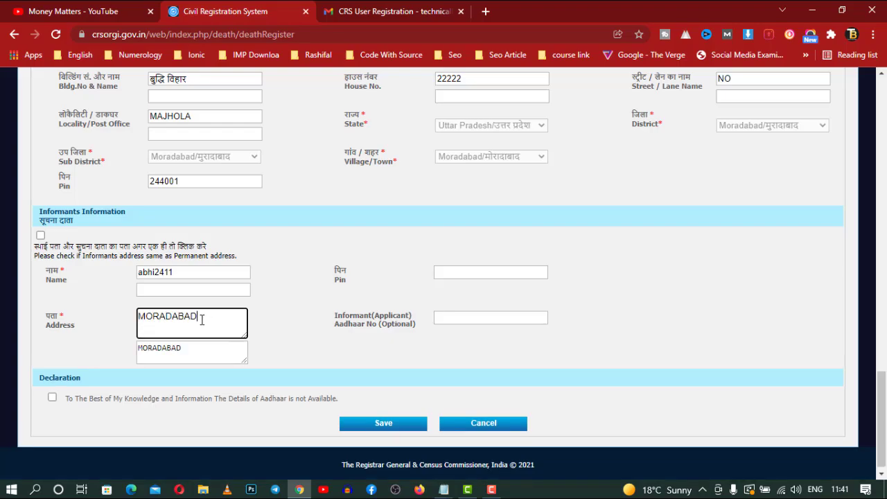
click(289, 344)
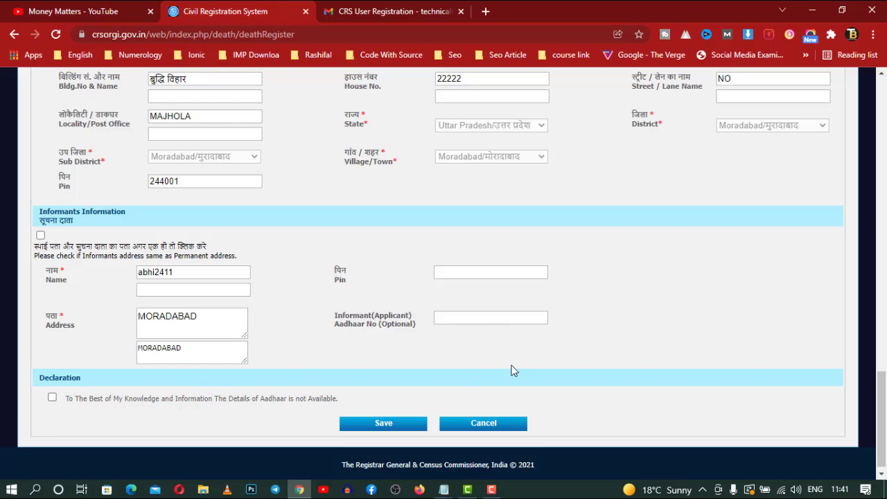
- Accept the declaration that Aadhaar details are not available and save the form, continuing without the father's and mother's names
click(52, 397)
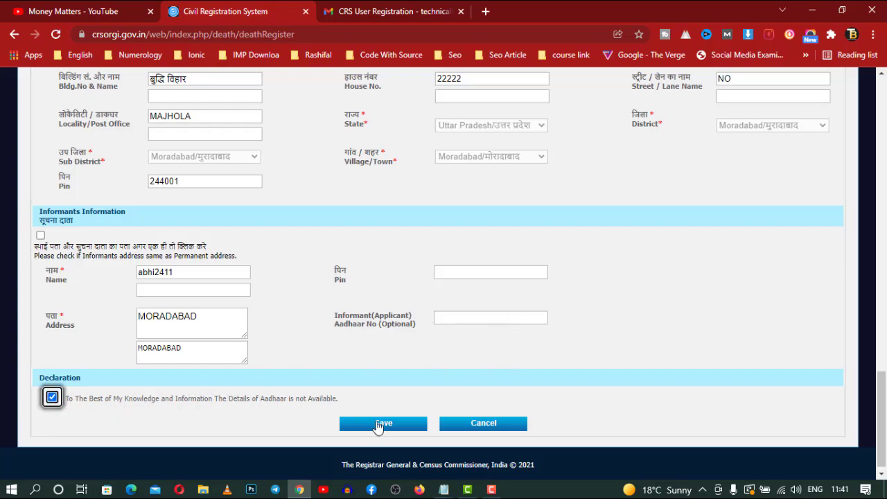
click(393, 425)
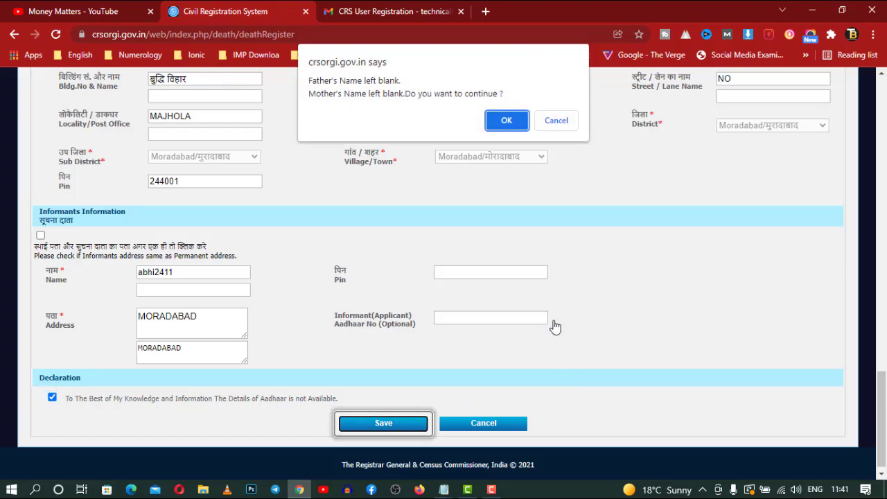
click(505, 120)
- On the Statistical Information page, set the deceased's religion to Hindu and occupation to Housewife/Househusband
scroll(531, 283, up, 4)
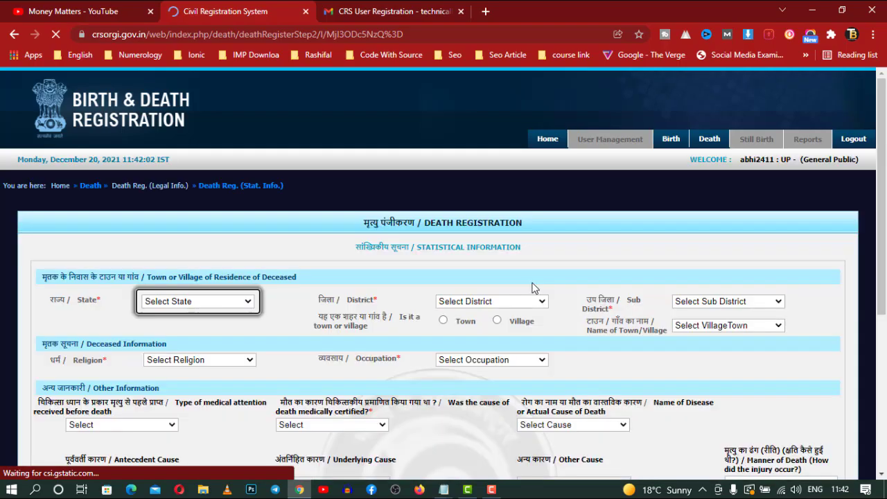
scroll(532, 288, down, 2)
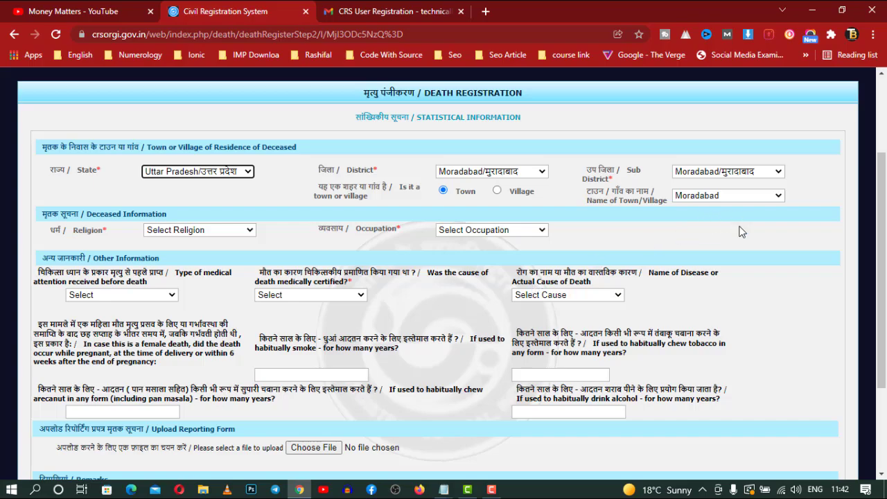
click(237, 235)
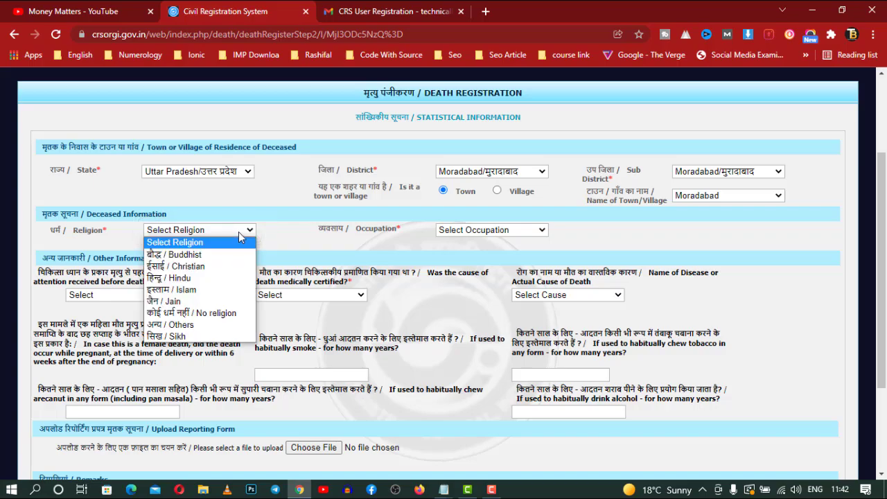
click(201, 278)
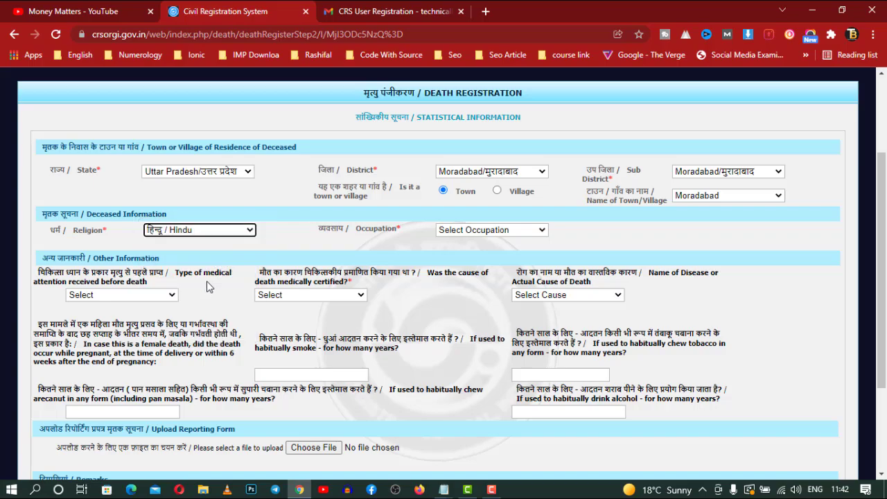
click(486, 233)
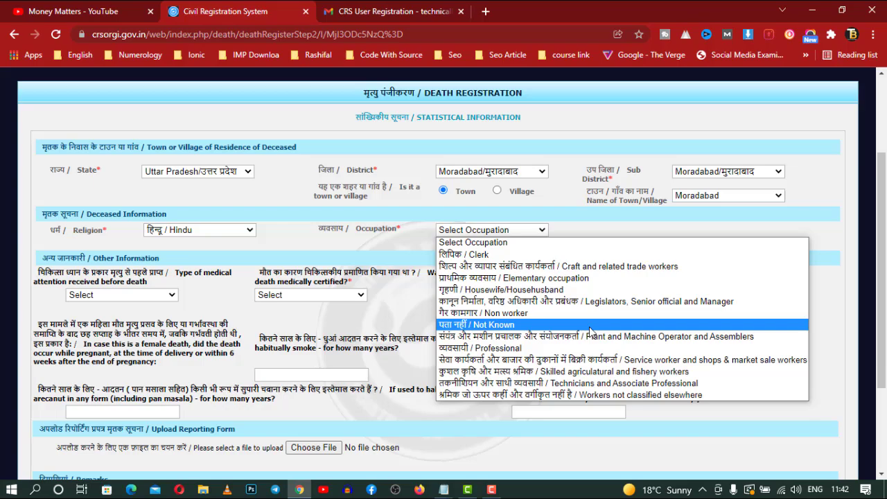
click(568, 289)
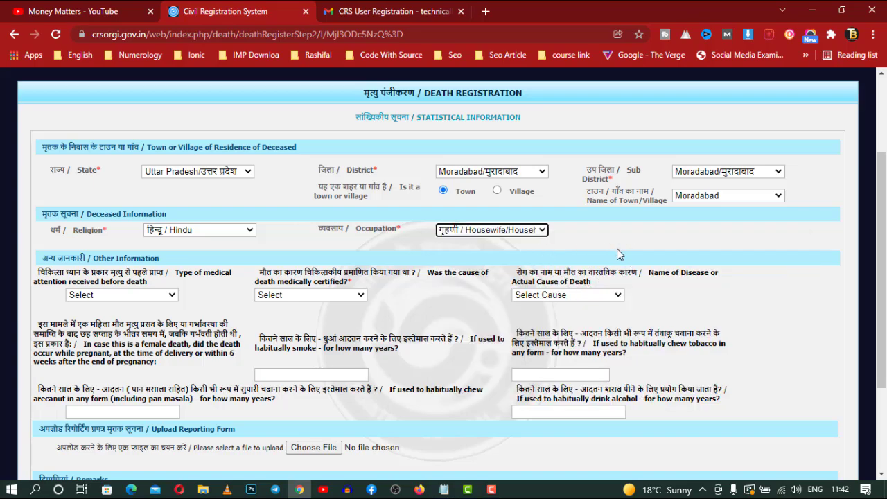
- Set the type of medical attention received before death to Medical attention other than institution
click(171, 295)
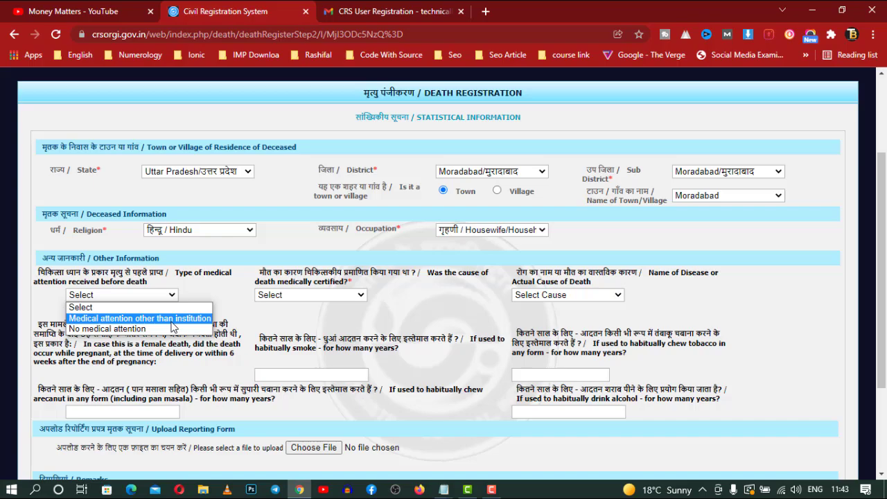
click(175, 318)
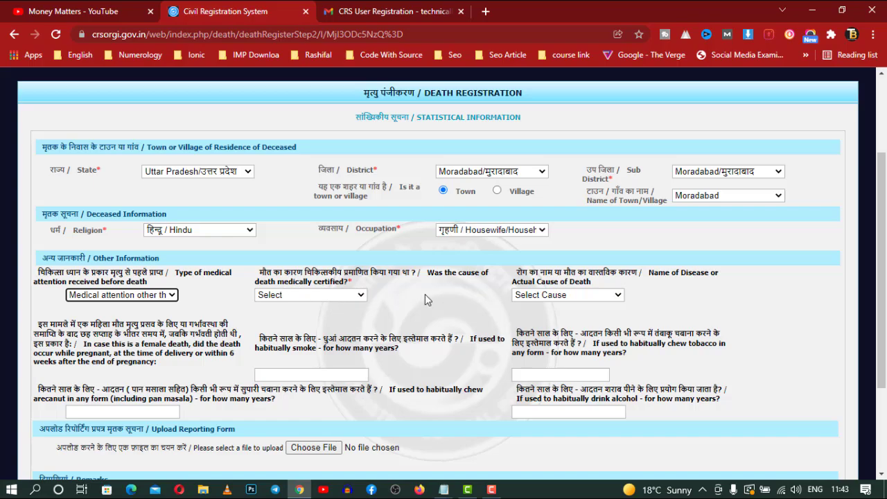
- Set the medically certified cause of death to Yes and check the cause fields and manner of death options
click(360, 297)
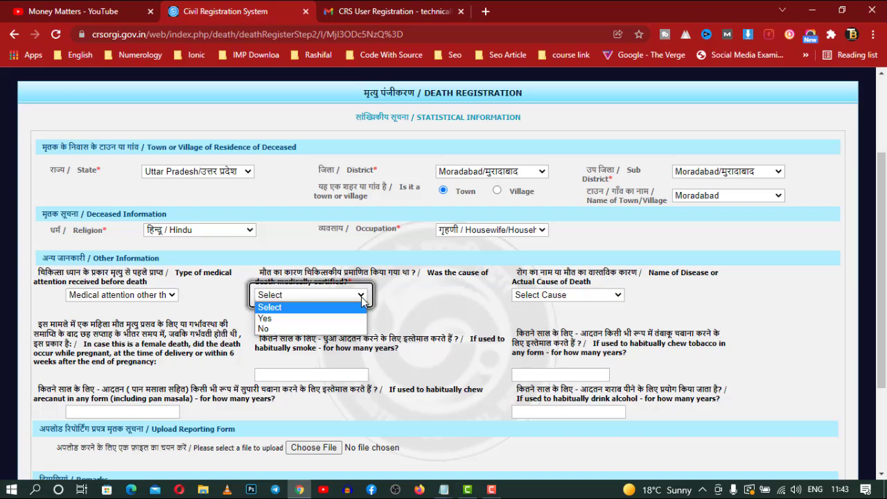
click(320, 319)
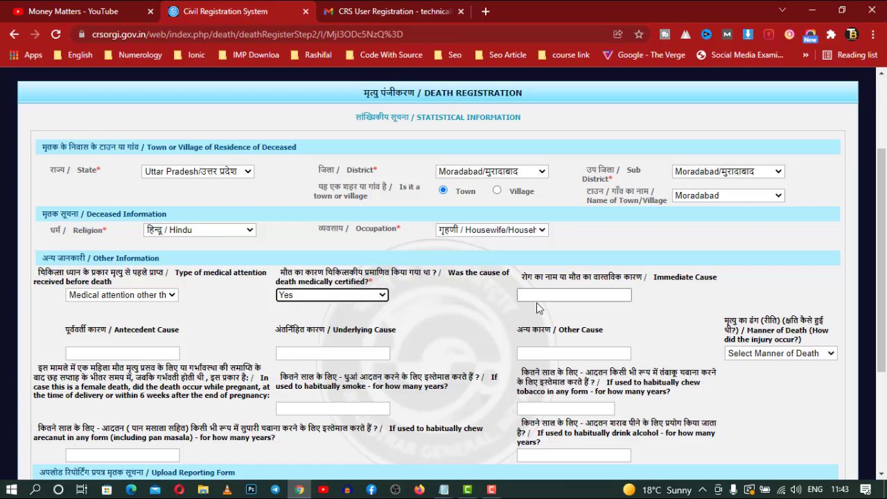
click(564, 298)
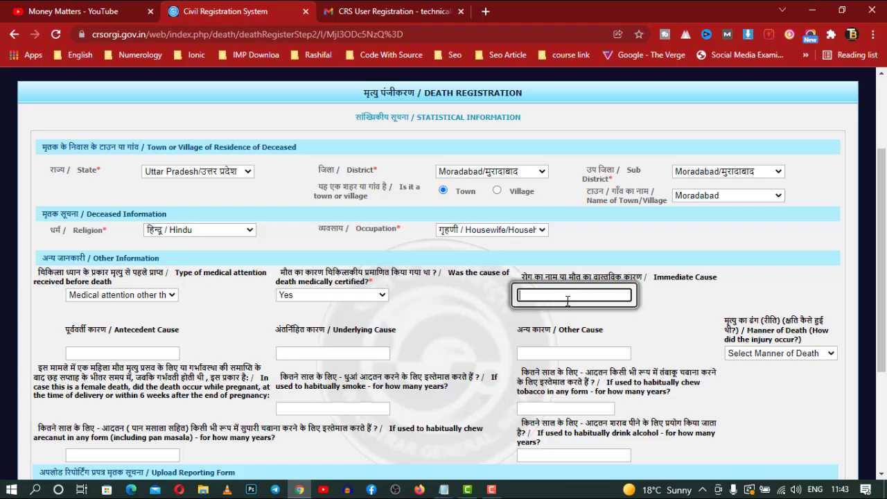
click(133, 355)
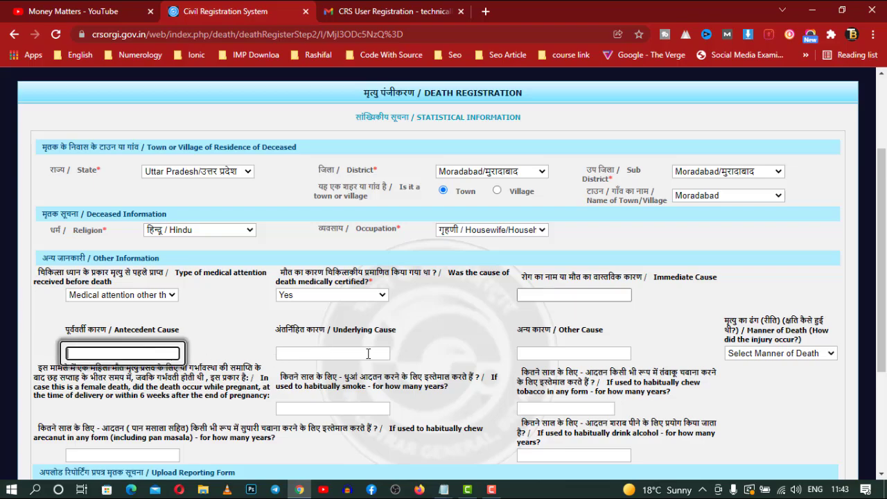
click(367, 354)
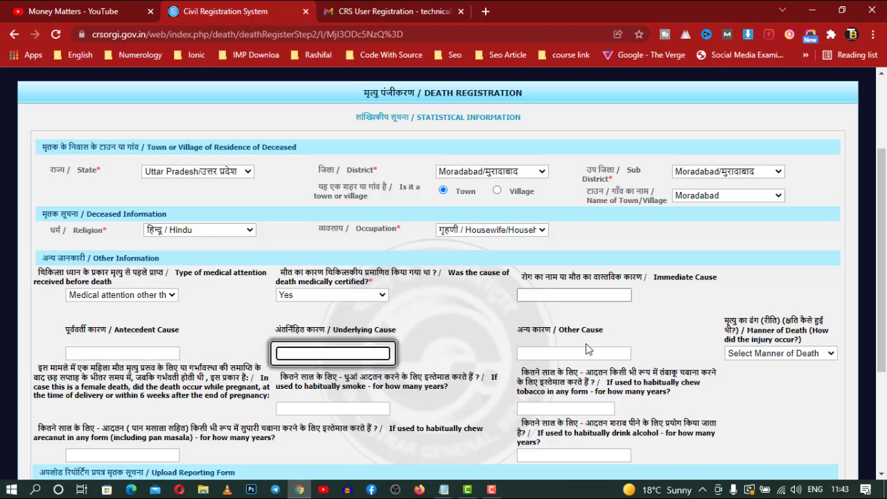
click(590, 352)
click(798, 356)
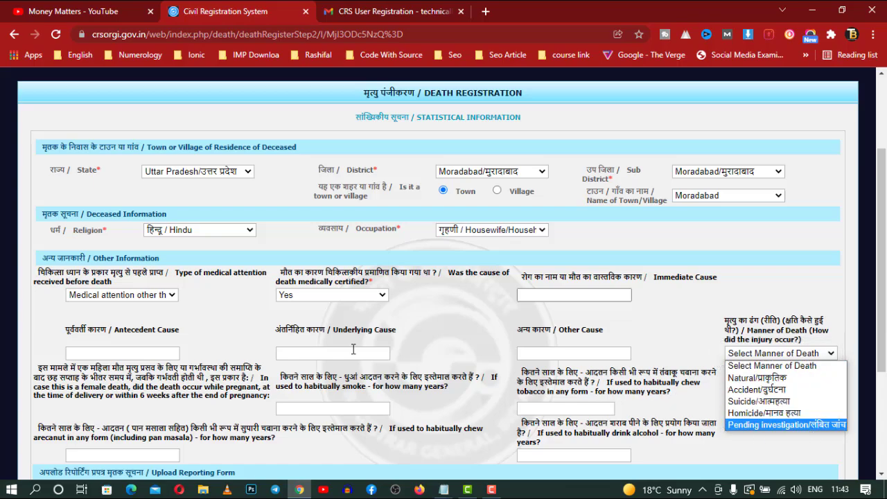
- Set whether the cause of death was medically certified to No
click(361, 298)
click(338, 328)
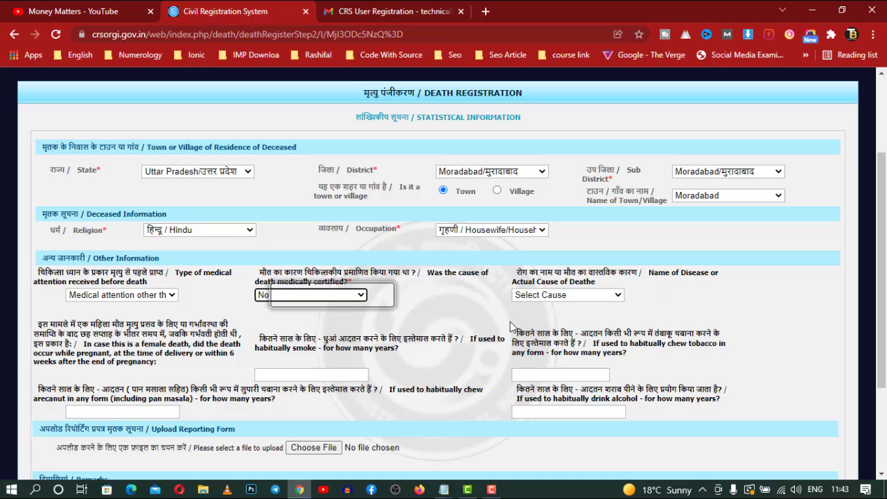
- Set the name of disease or actual cause of death to Heart Diseases & Heart Attack
click(590, 298)
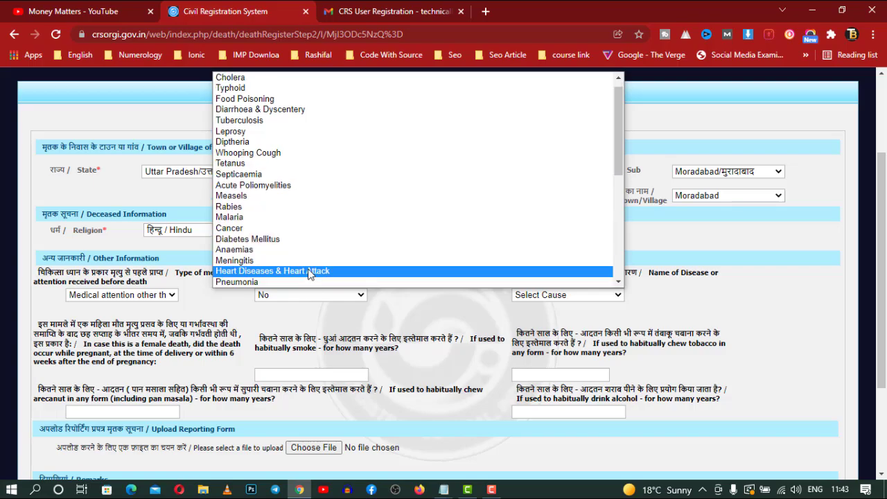
scroll(326, 245, down, 4)
scroll(325, 244, up, 3)
scroll(327, 243, down, 1)
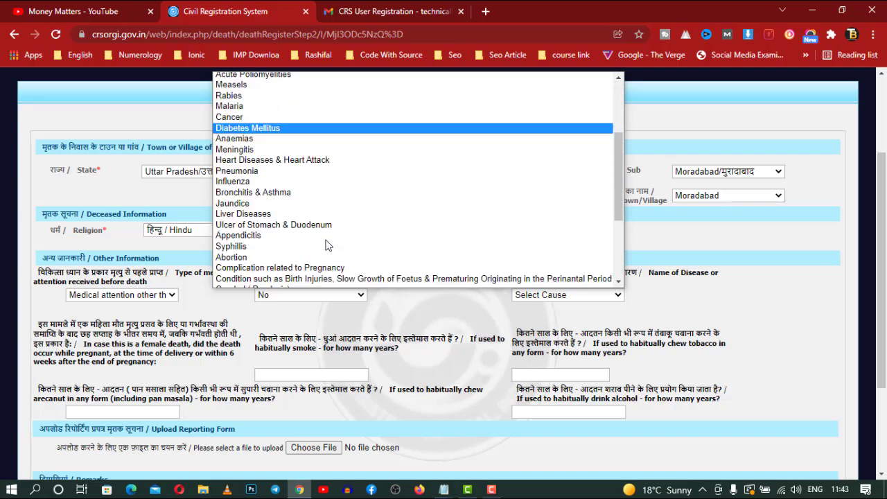
scroll(328, 244, down, 3)
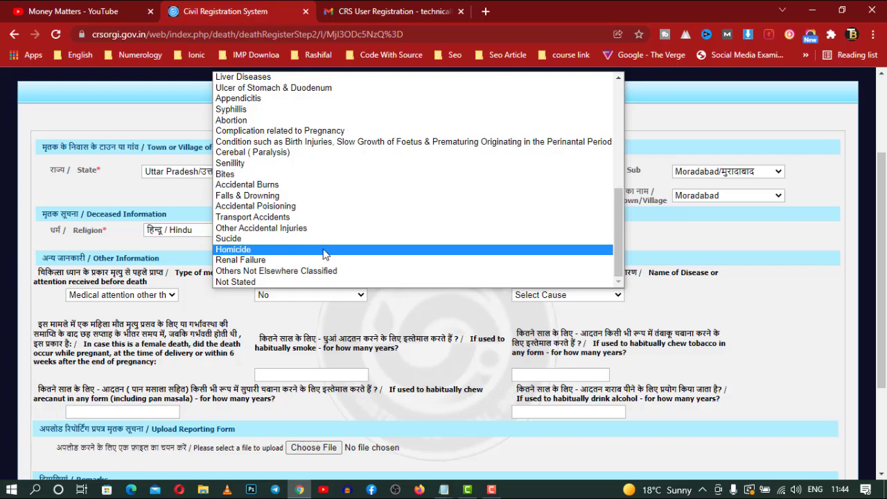
scroll(323, 253, up, 3)
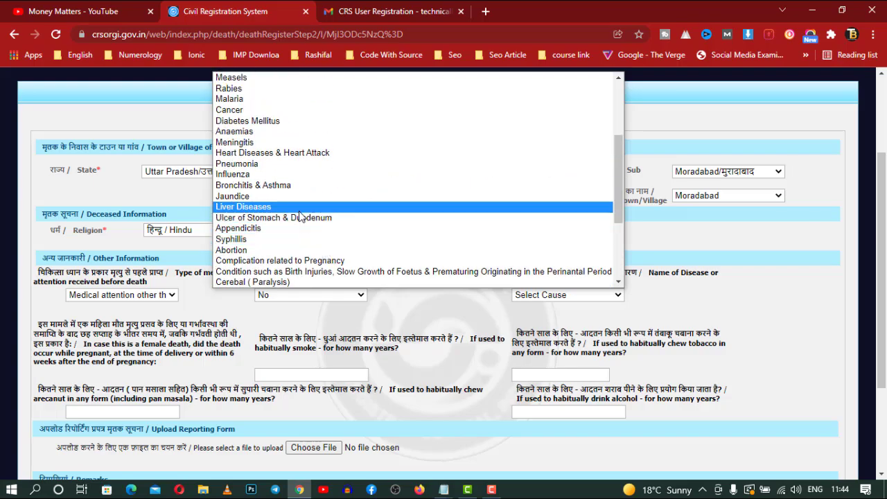
click(307, 159)
- Enter 0 years for each of the smoking, tobacco chewing, arecanut chewing and alcohol drinking habits
scroll(390, 317, down, 1)
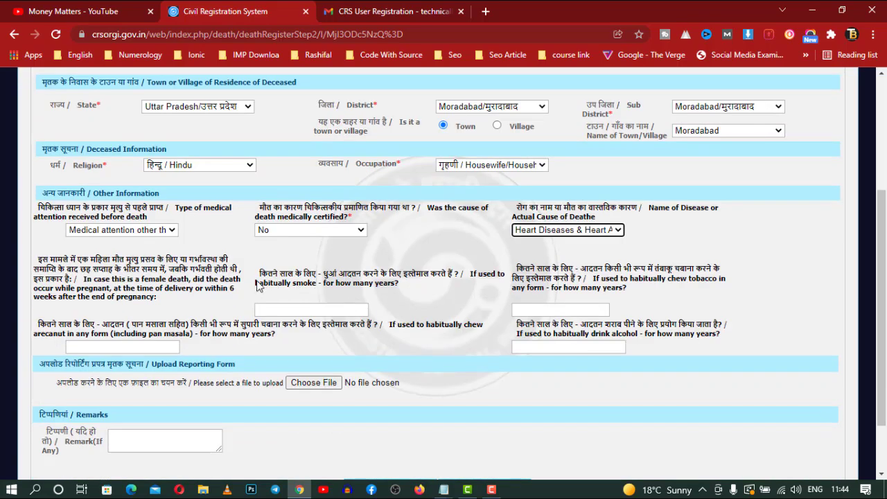
click(292, 311)
text(0)
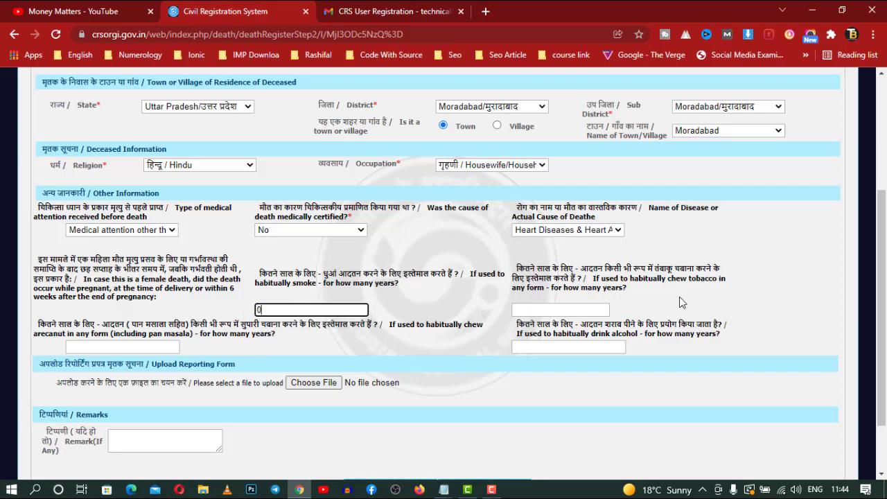
click(592, 311)
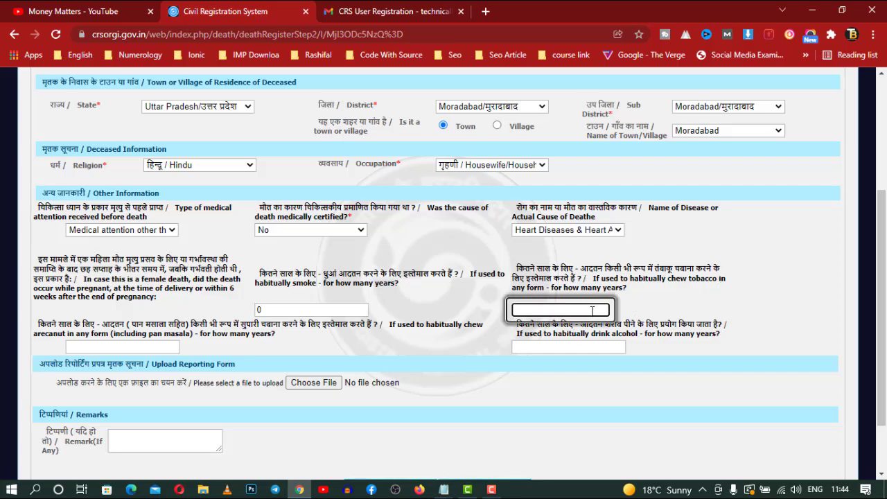
text(0)
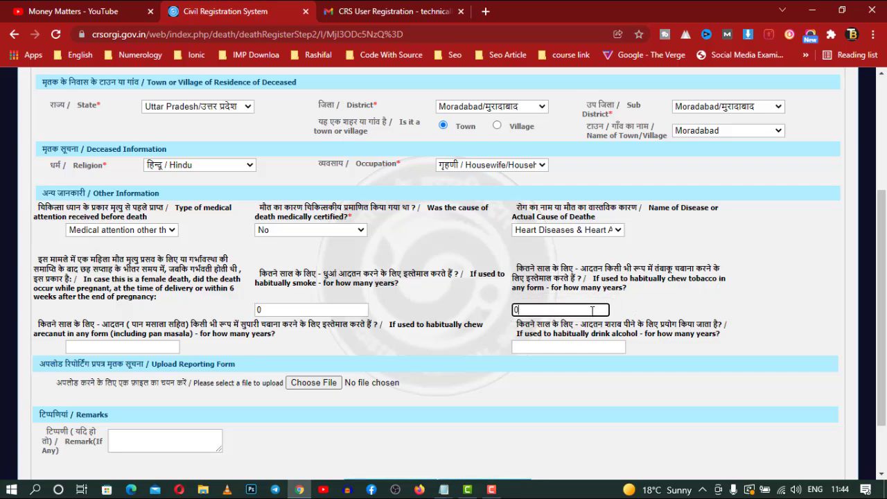
click(145, 350)
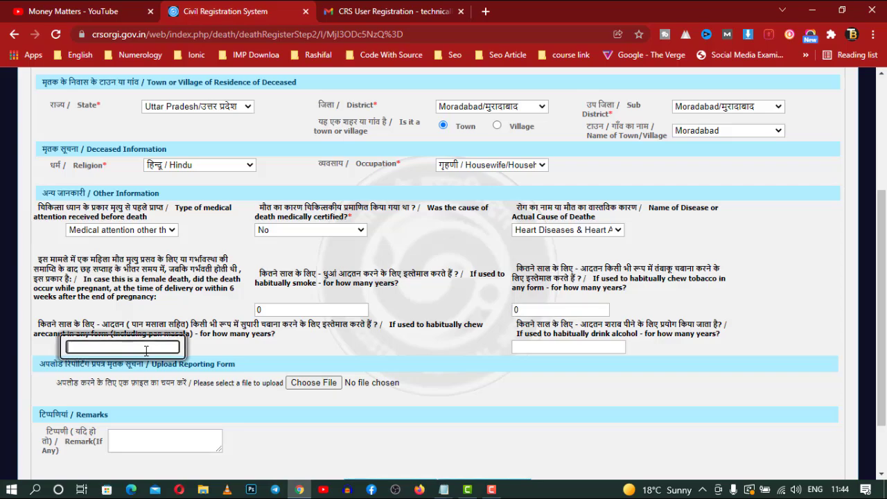
text(0)
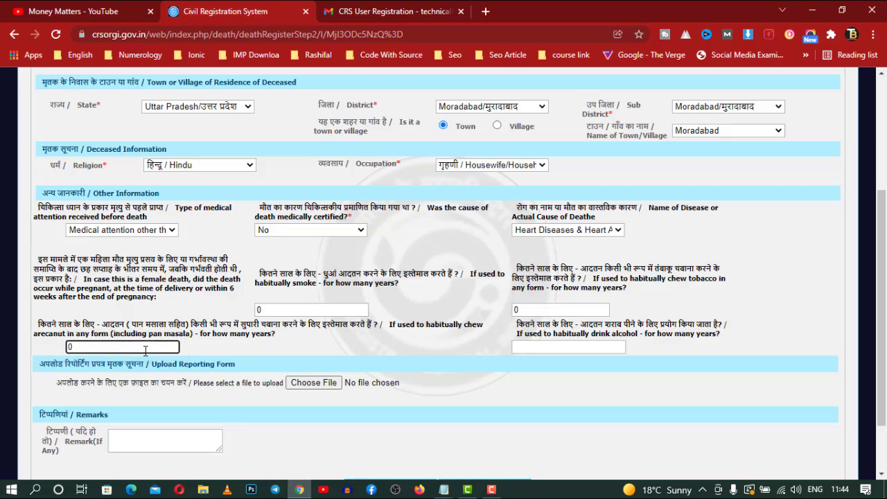
click(587, 350)
text(0)
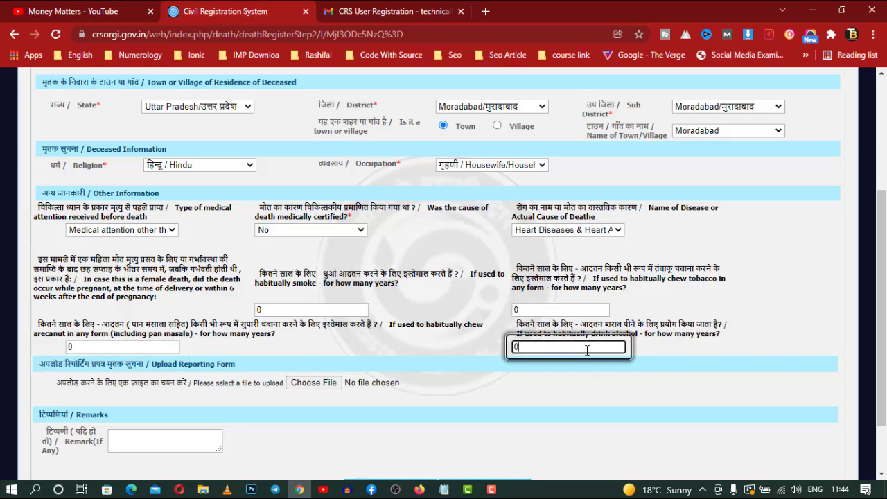
- Attach Declation.pdf from Downloads as the reporting form and save the statistical information
scroll(497, 379, down, 1)
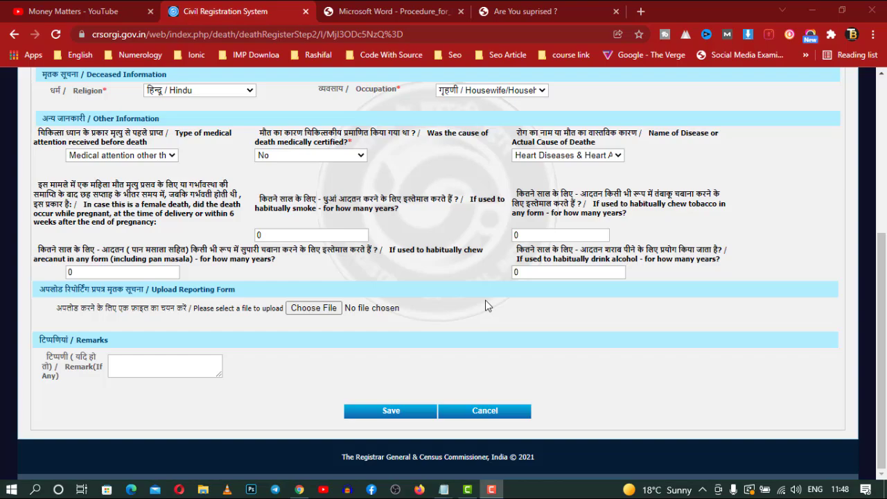
click(315, 315)
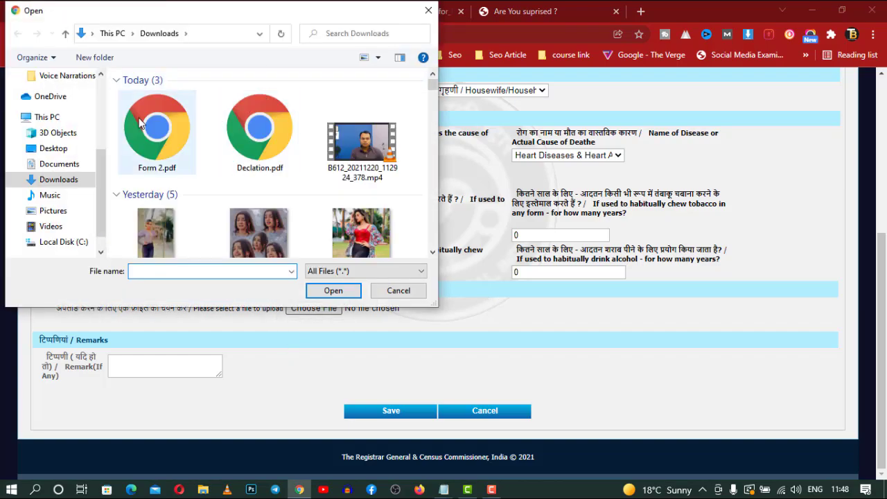
click(251, 139)
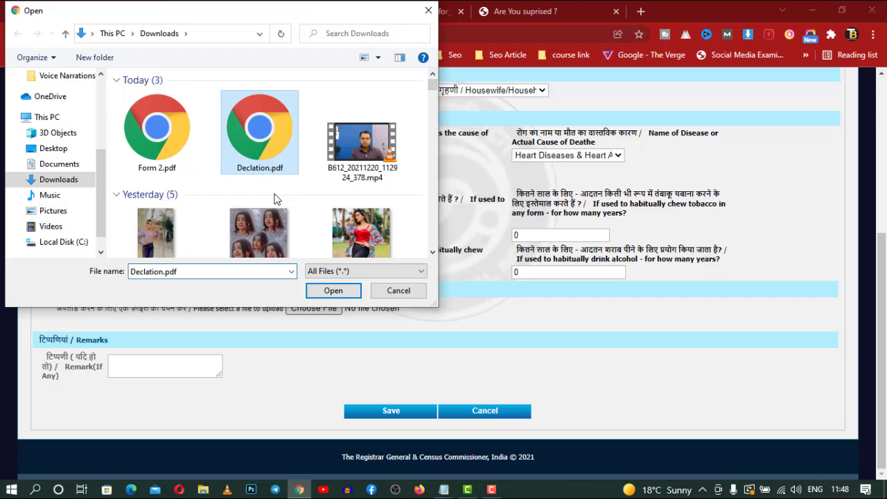
click(329, 292)
click(392, 412)
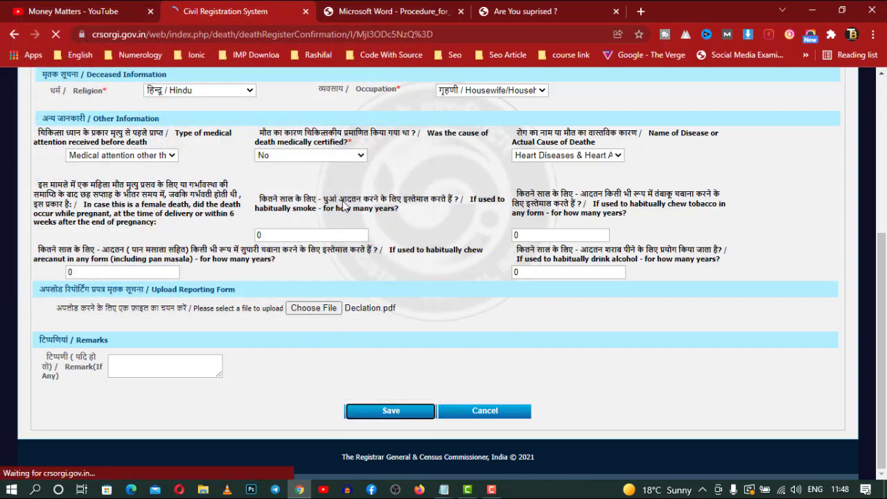
- Review the legal information, addresses and uploaded document on the confirmation page, and submit the death registration
scroll(426, 248, down, 5)
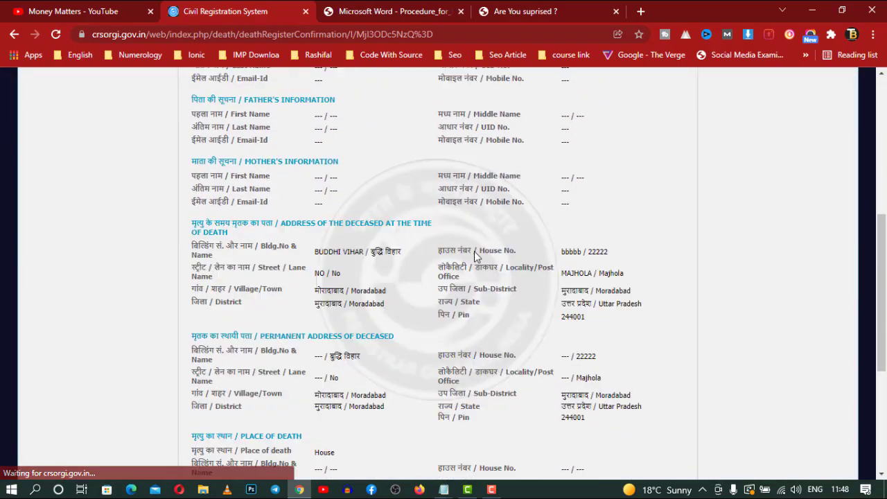
scroll(475, 256, down, 5)
scroll(479, 257, up, 3)
scroll(479, 256, down, 3)
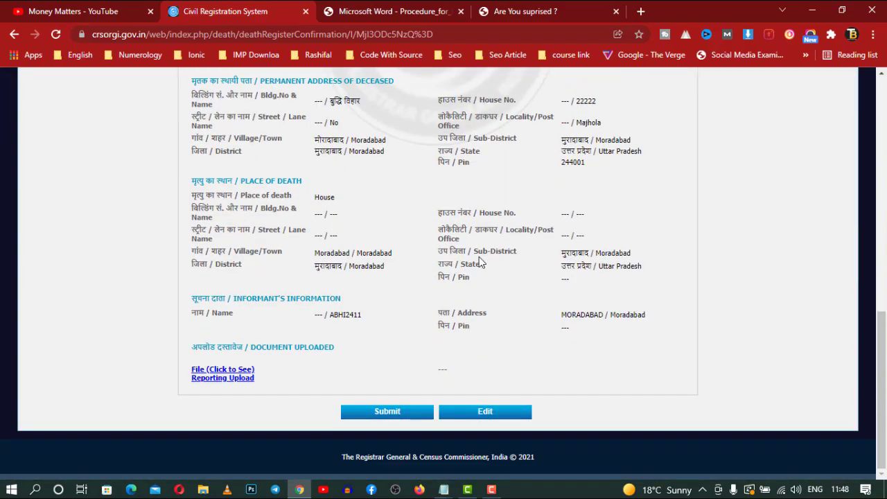
scroll(480, 262, up, 10)
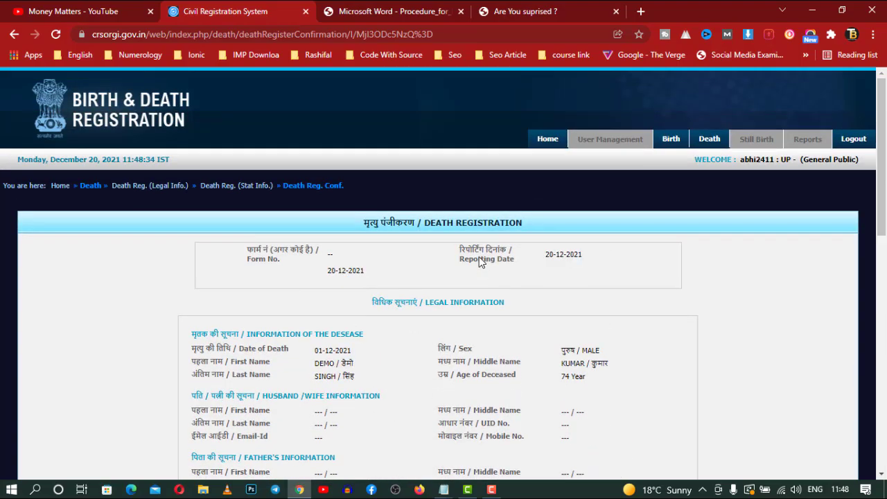
scroll(479, 261, down, 10)
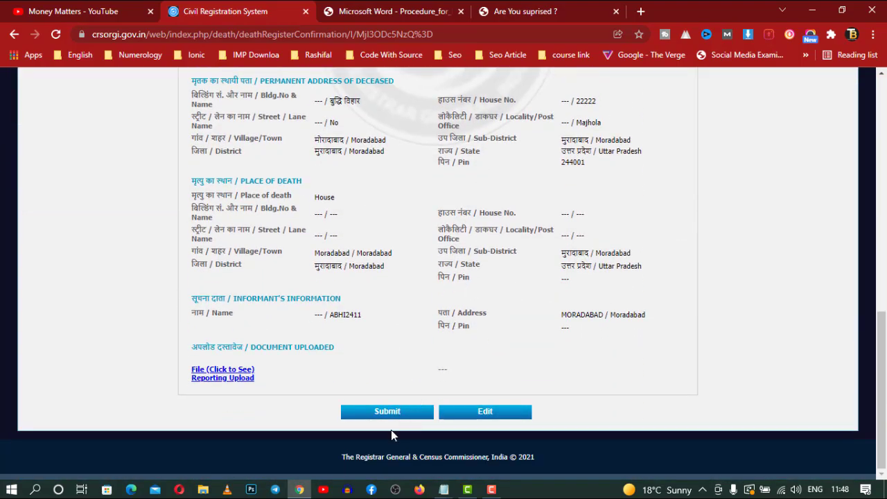
click(387, 411)
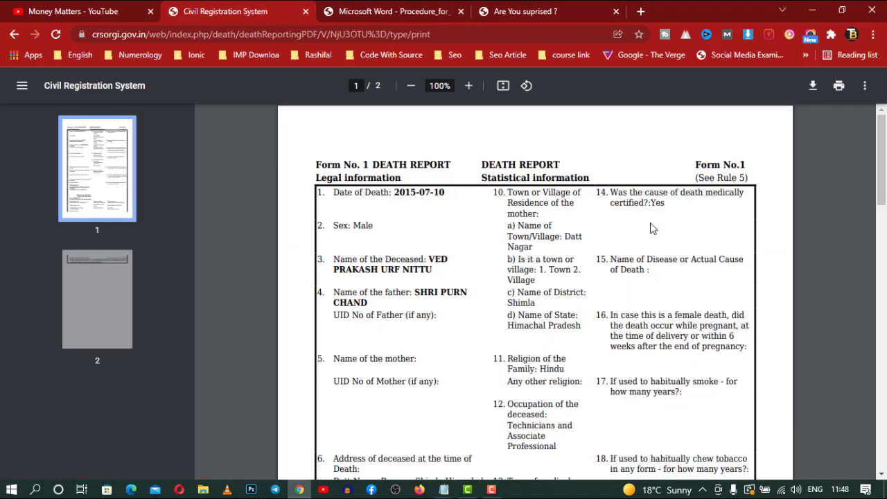
- Read through the two-page death report PDF, highlighting the registrar's office details in the note on page 2
scroll(651, 228, down, 12)
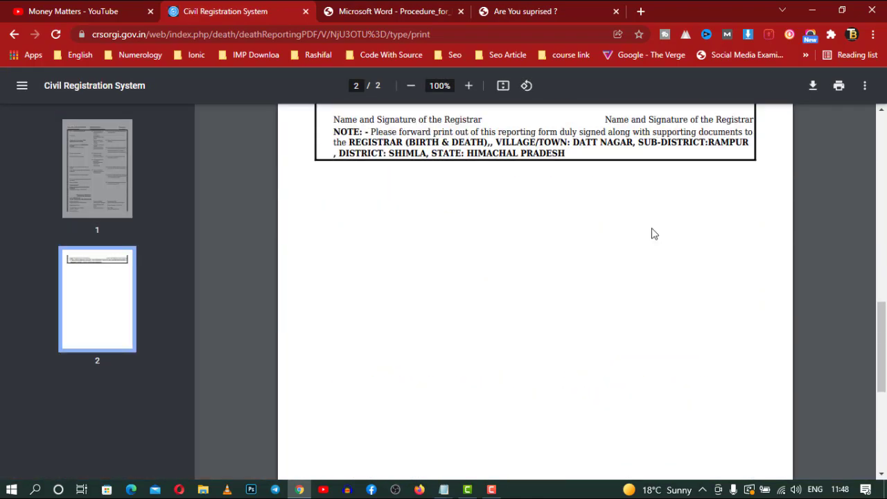
scroll(651, 234, up, 1)
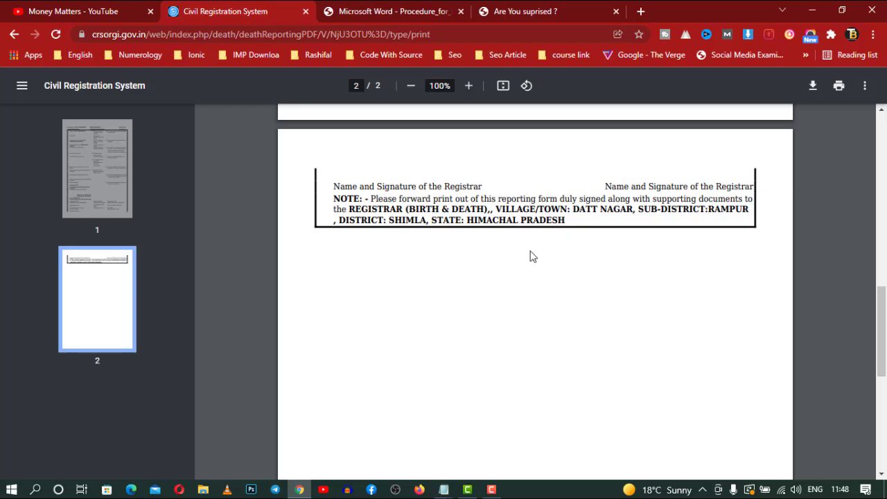
drag(464, 220, 608, 209)
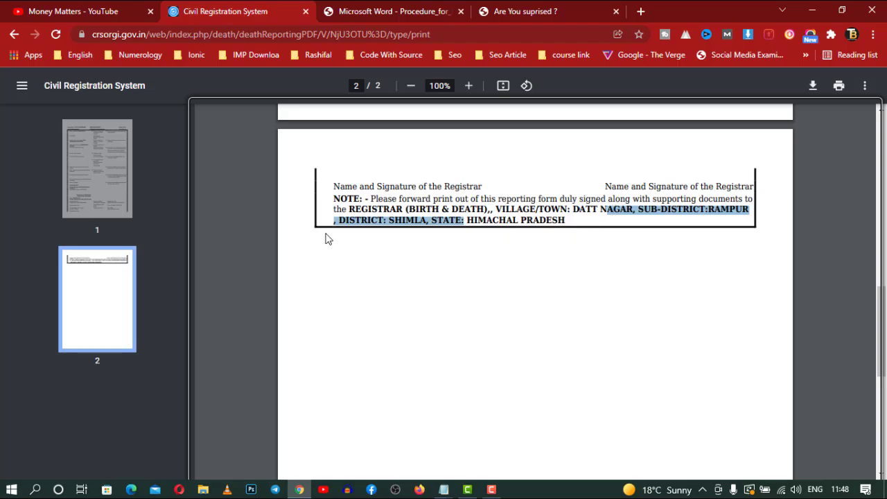
drag(346, 208, 575, 221)
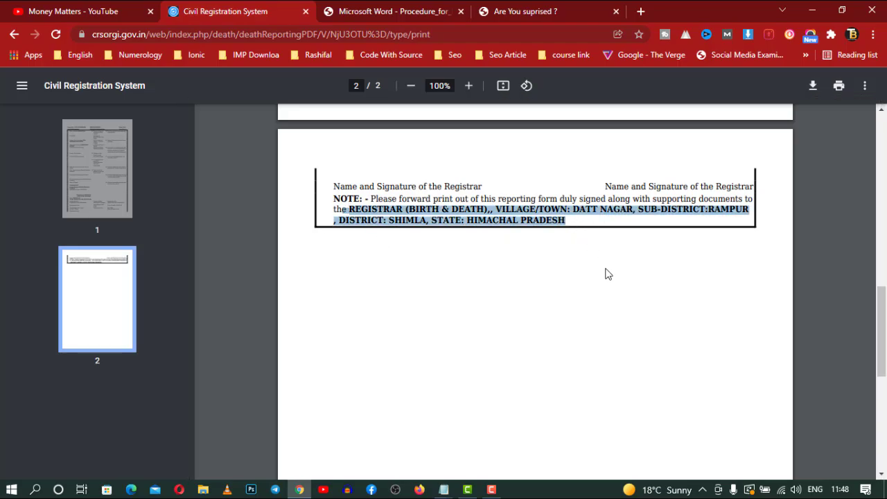
scroll(663, 309, up, 5)
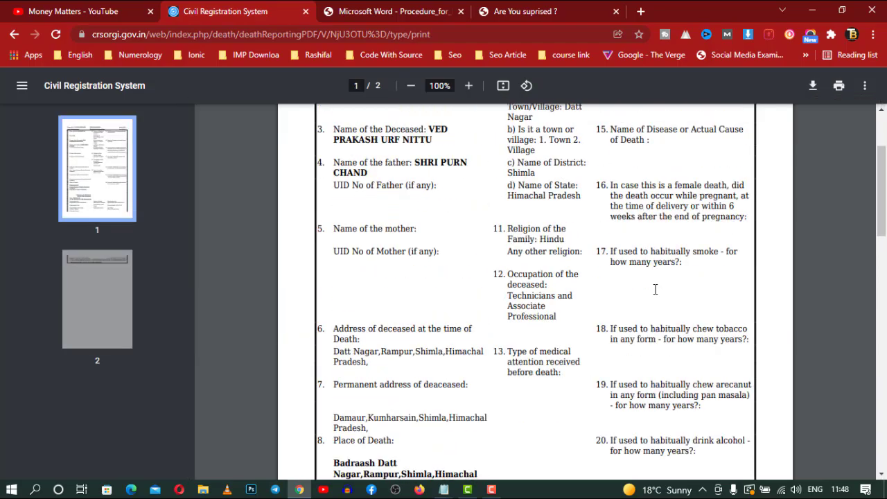
scroll(655, 290, up, 2)
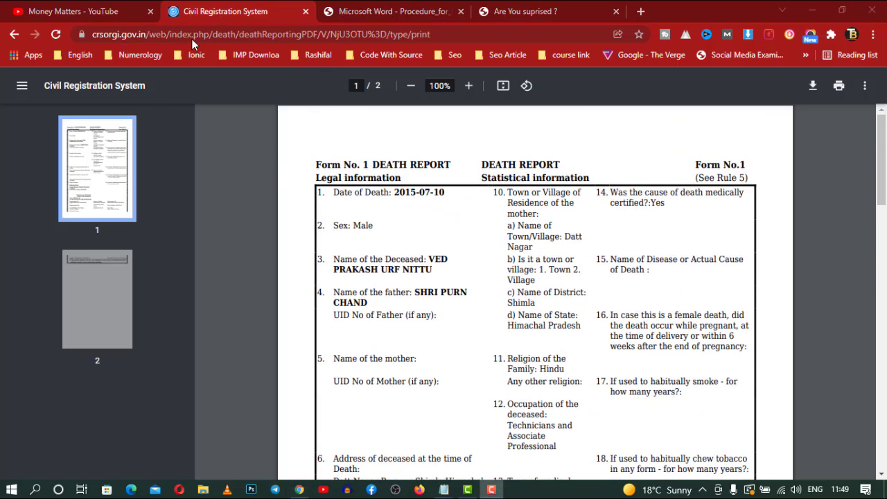
- Look over the close relative's declaration in Declation.pdf and bring up the Form No. 2 death report PDF
click(407, 13)
scroll(548, 248, down, 5)
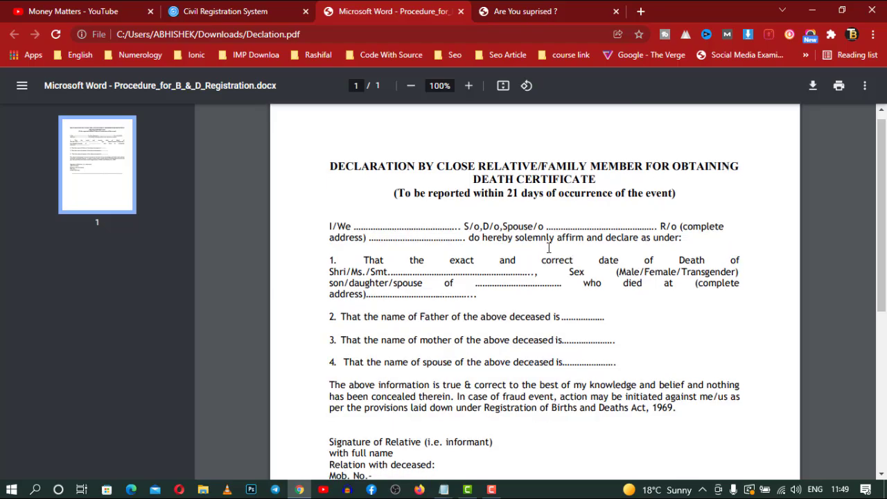
scroll(548, 247, up, 3)
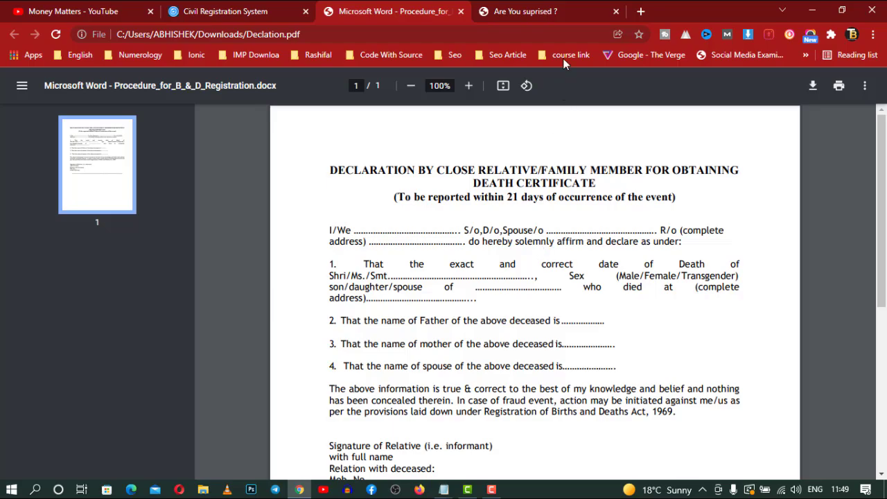
click(558, 13)
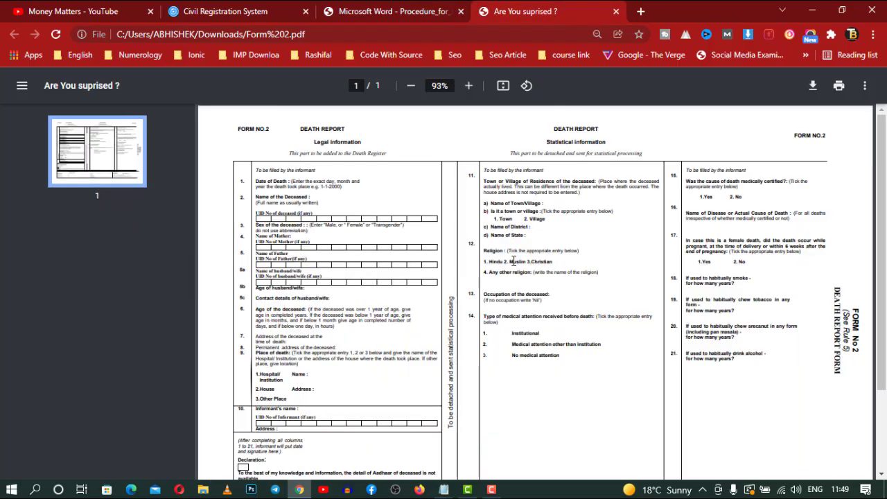